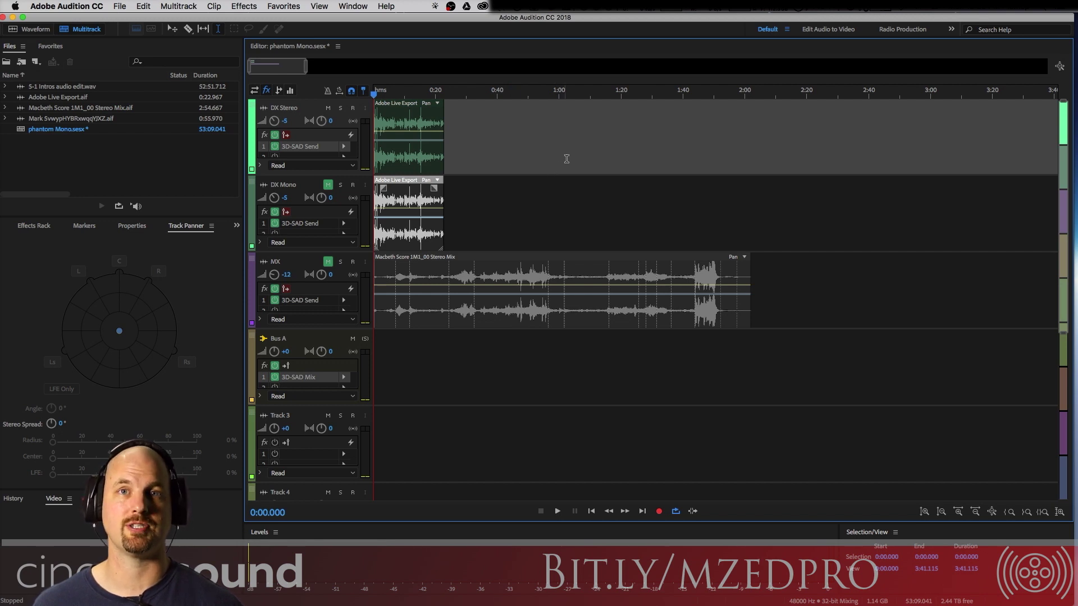
Step: Inspect the 3D-SAD Send panner settings of the DX Stereo, DX Mono and MX tracks, leaving only the DX Stereo window open
double_click(305, 147)
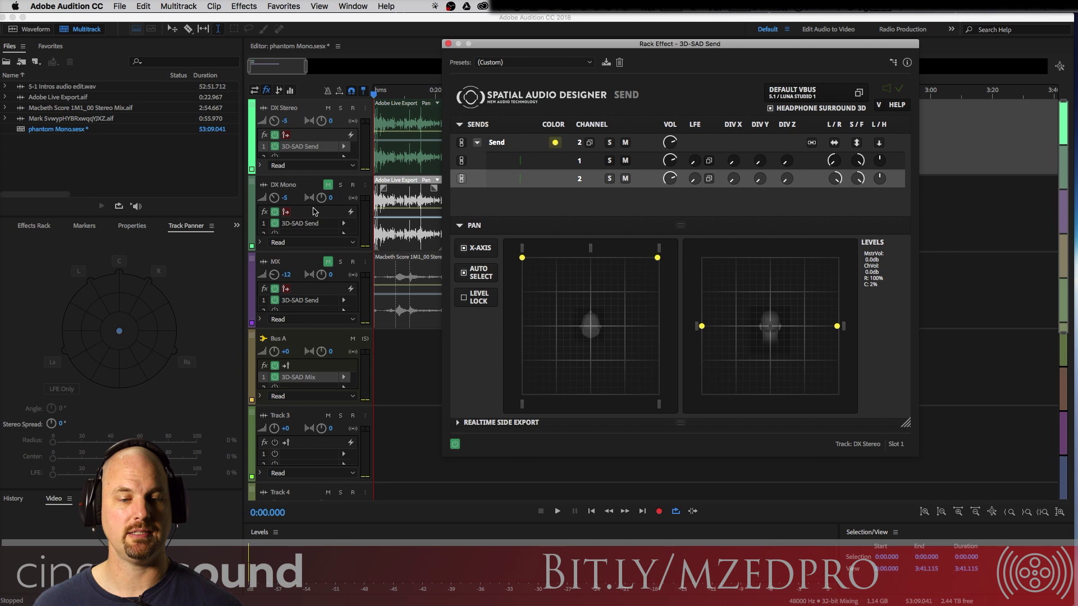
click(311, 224)
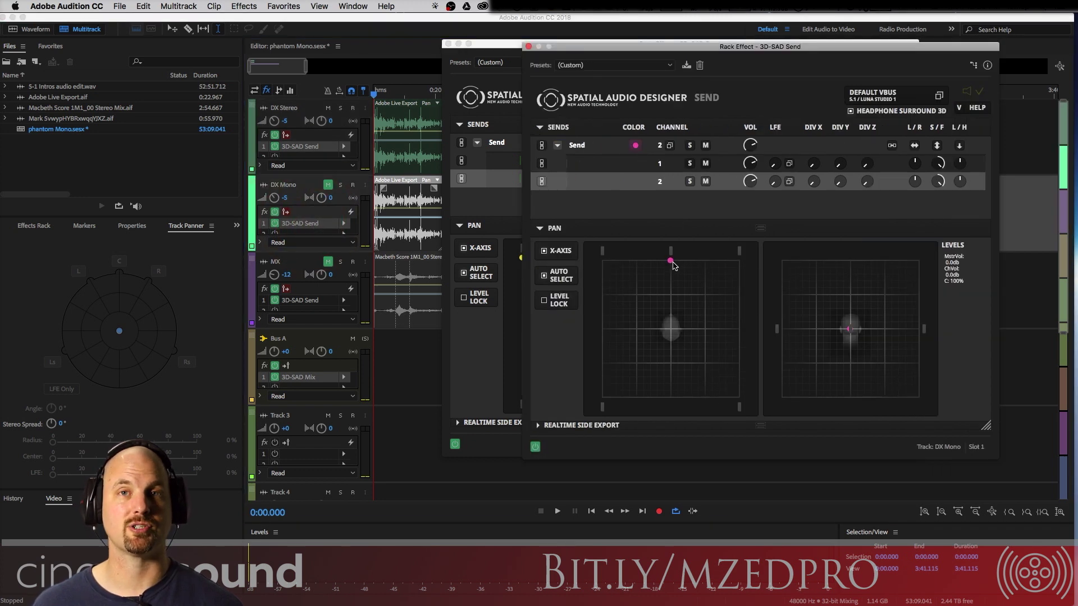
click(296, 298)
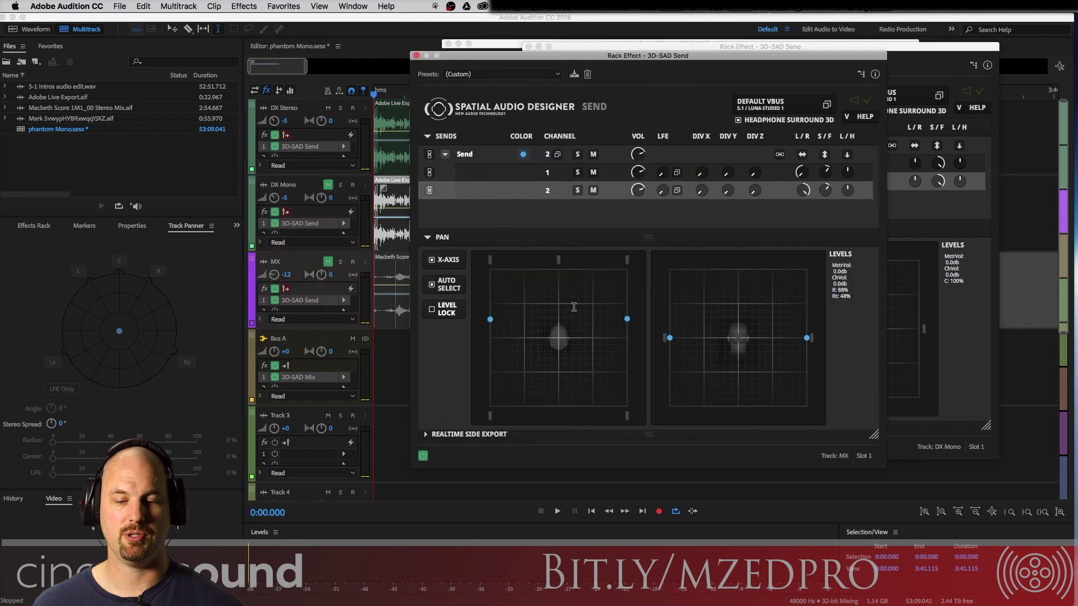
click(416, 55)
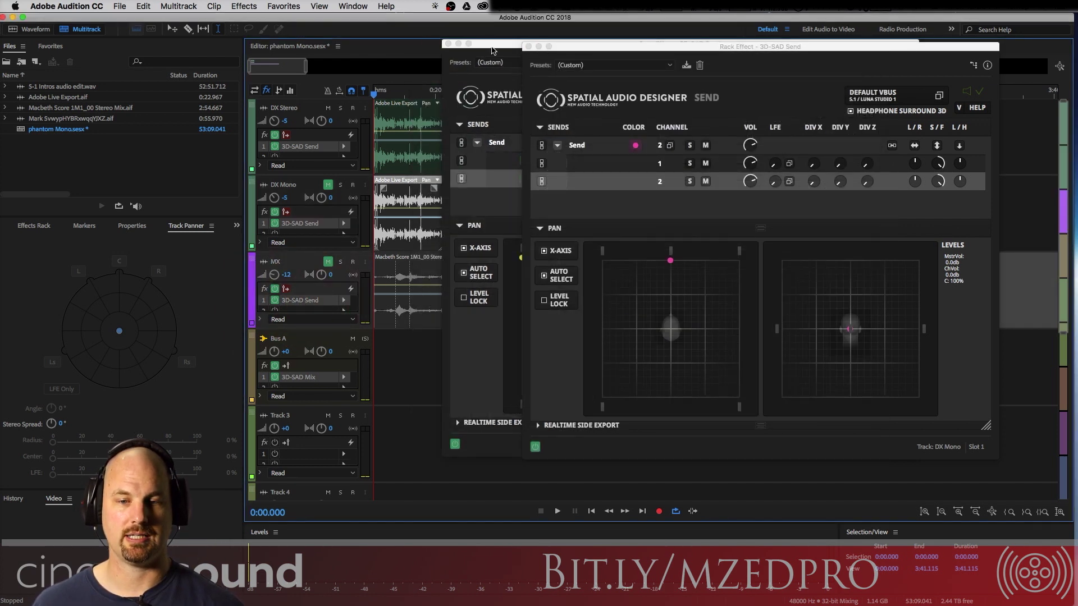
click(526, 47)
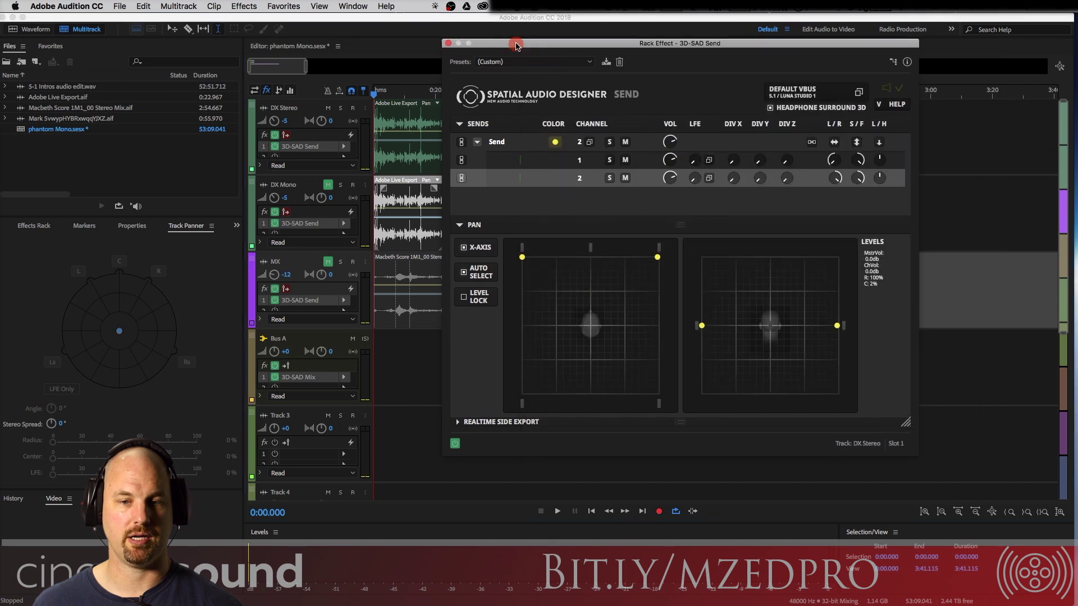
Step: Play the opening seconds of the DX Stereo dialogue twice with its channels at the front corners
key(space)
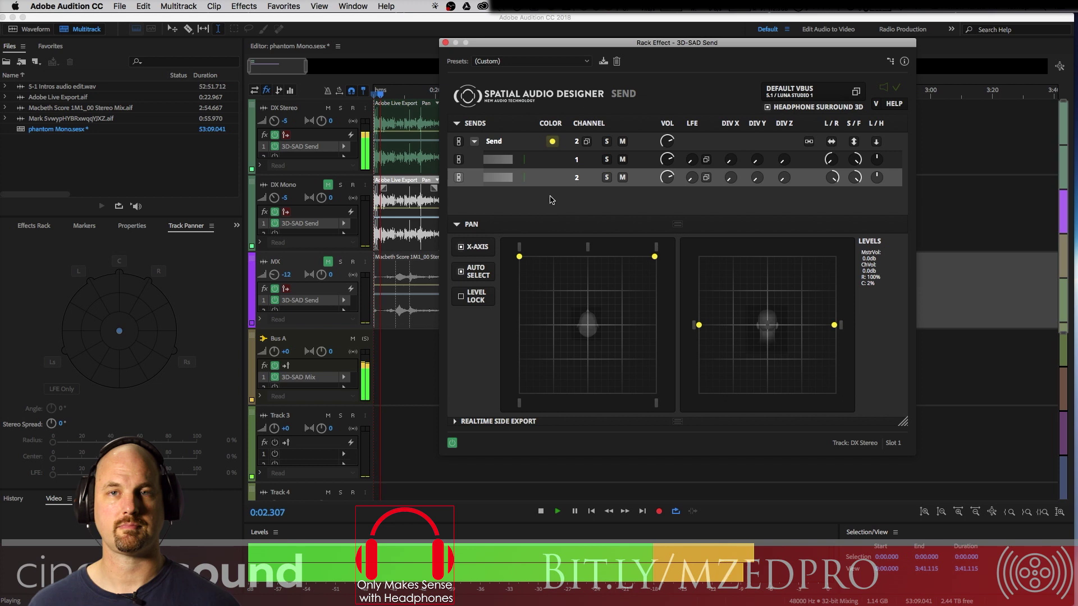
key(space)
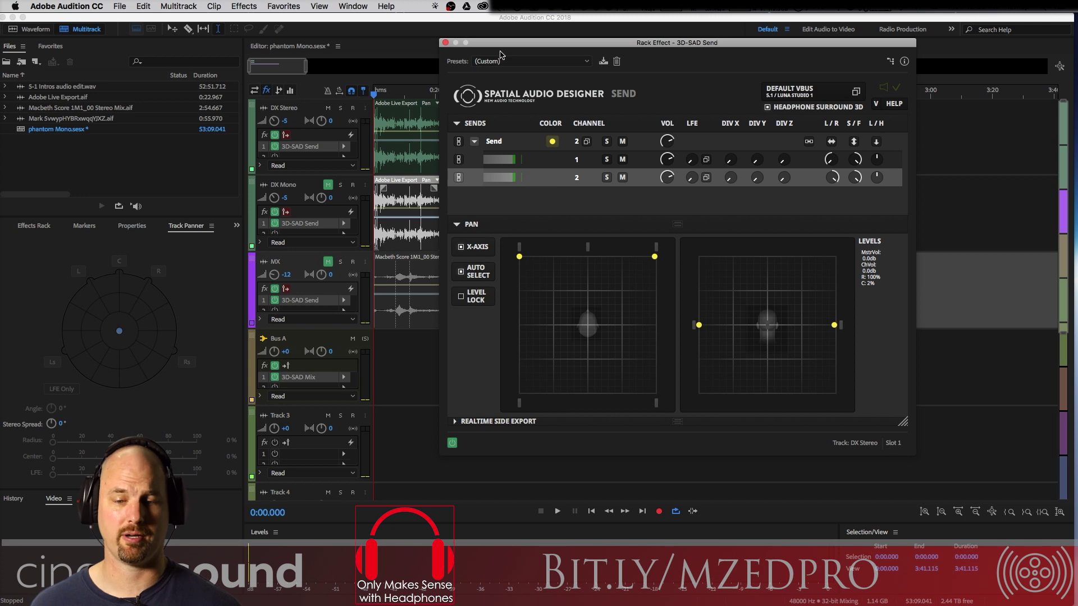
key(space)
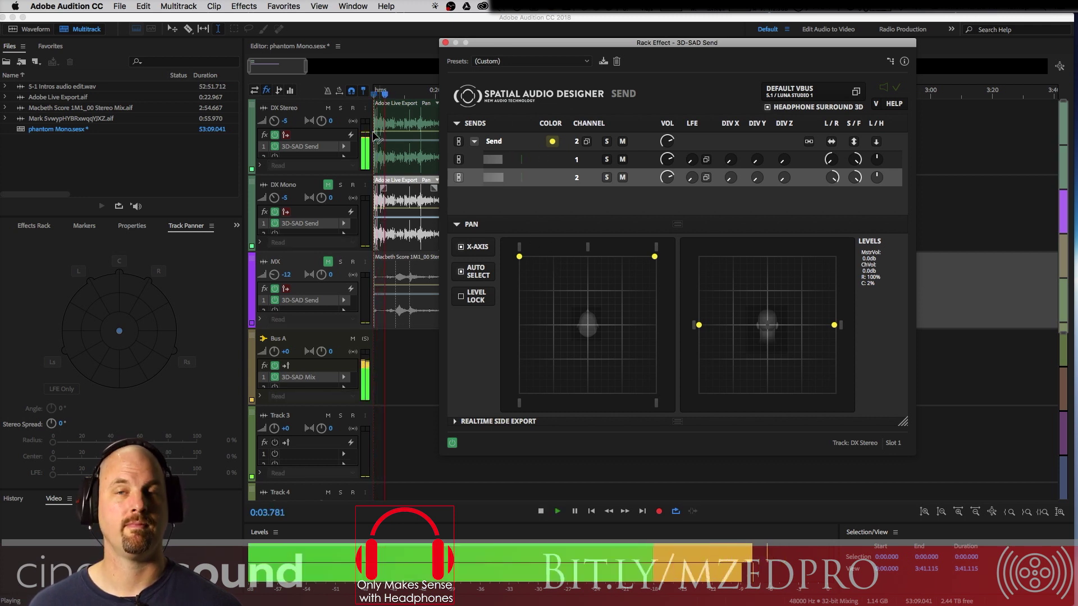
key(space)
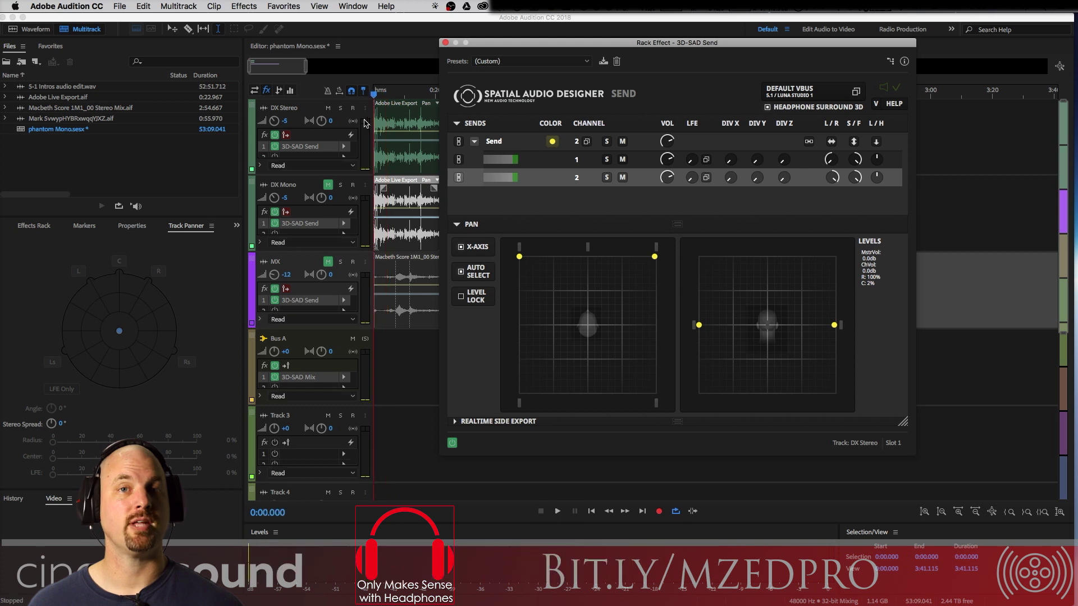
Step: Mute DX Stereo, unmute DX Mono and listen to the centre-panned dialogue from the start
click(329, 108)
click(328, 184)
key(space)
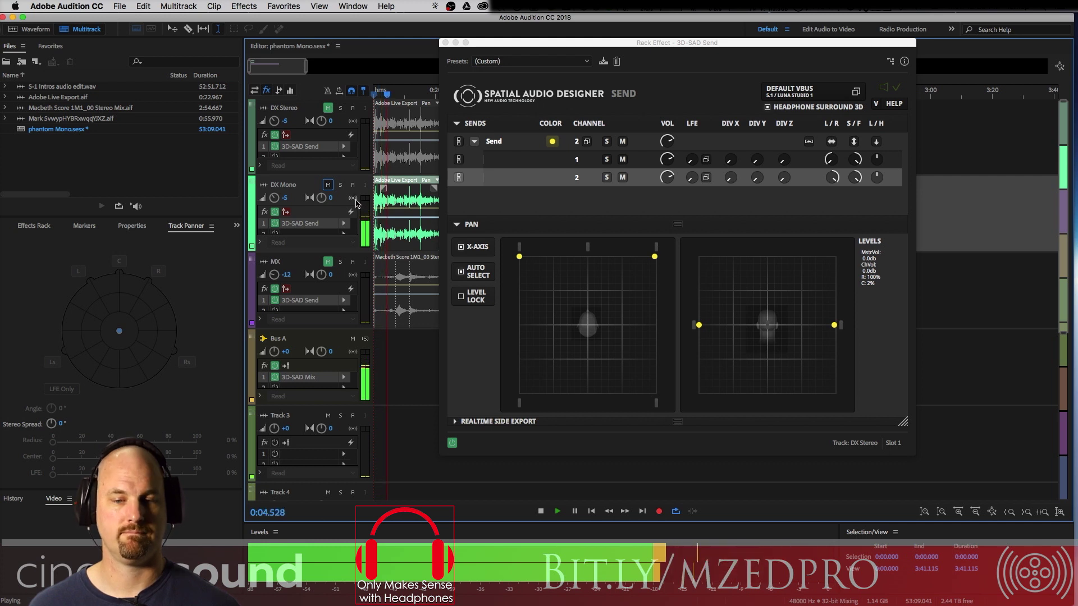
key(space)
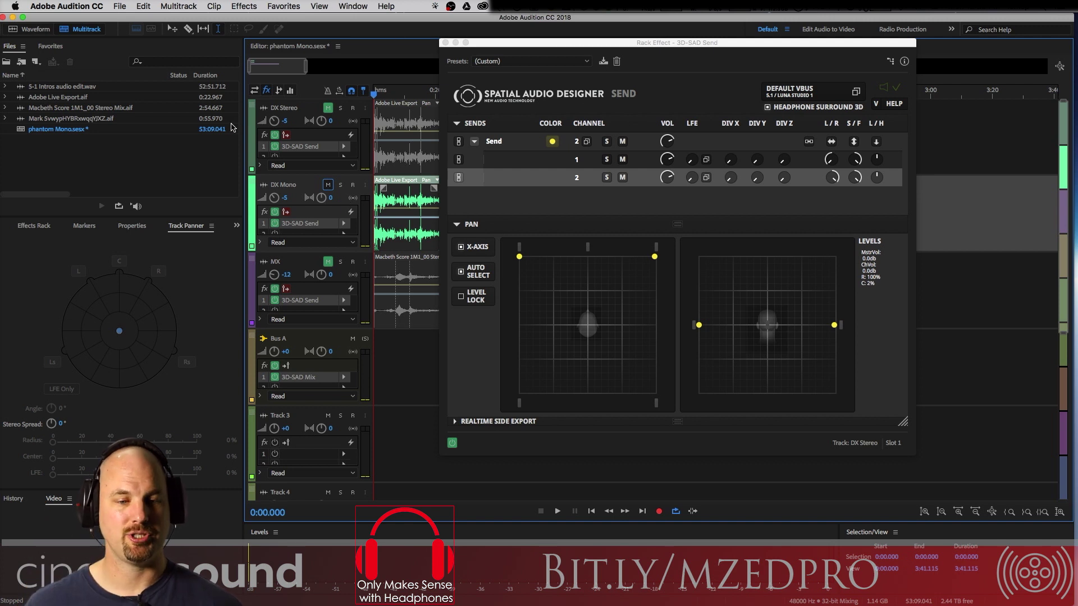
Step: Mute DX Mono, unmute DX Stereo and start playback of the stereo dialogue
click(327, 185)
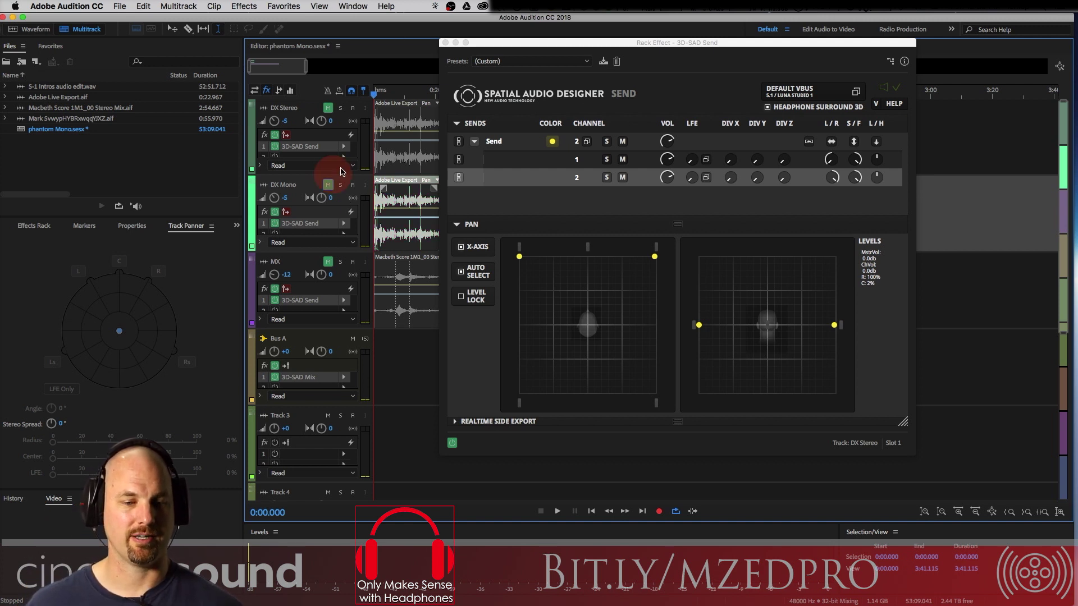
click(328, 108)
key(space)
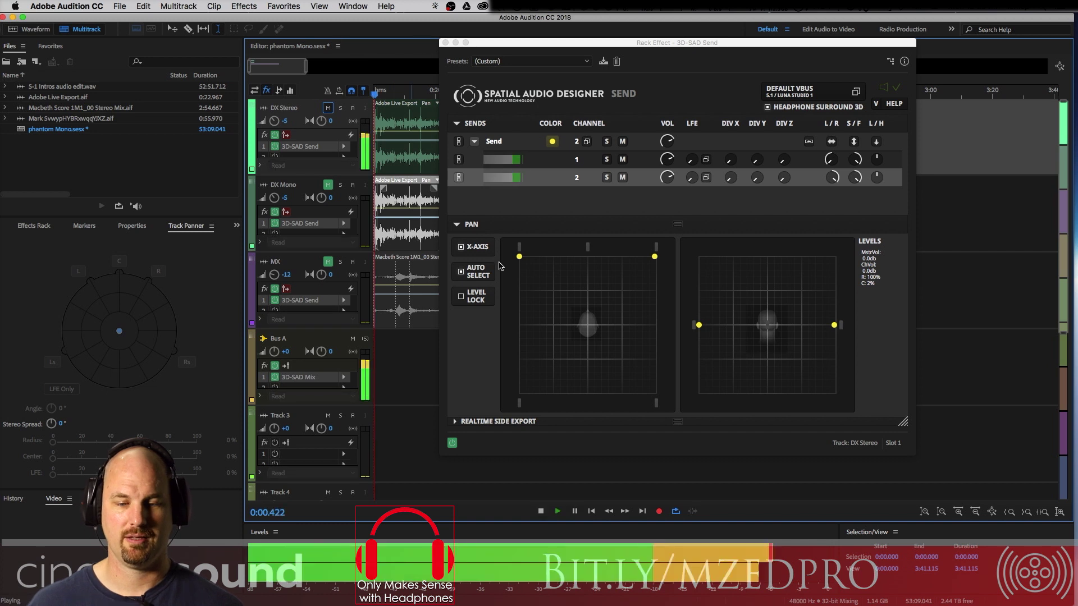
drag(520, 257, 595, 303)
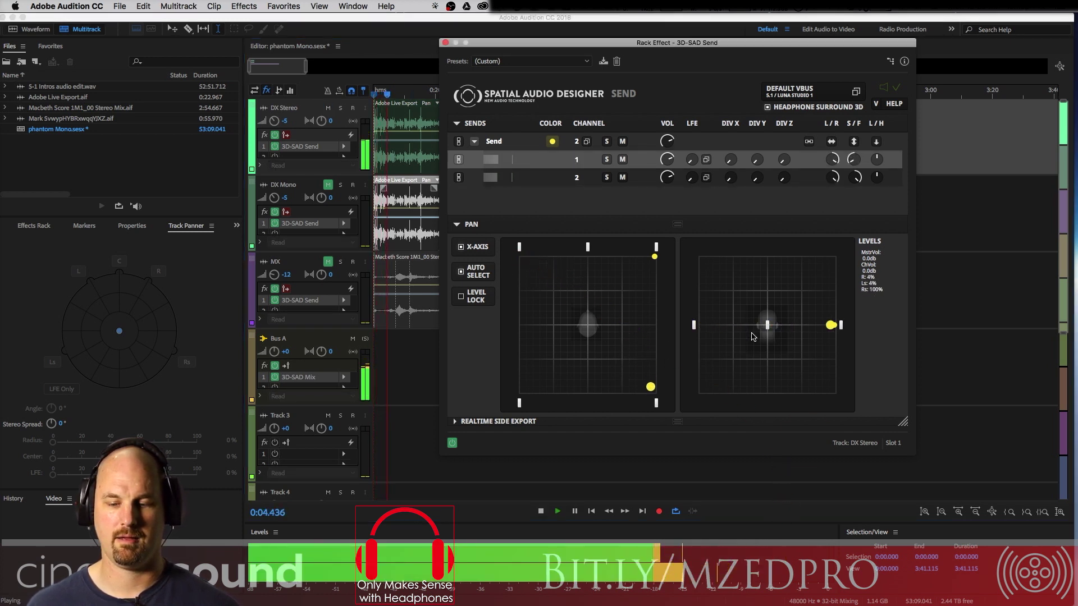
click(654, 257)
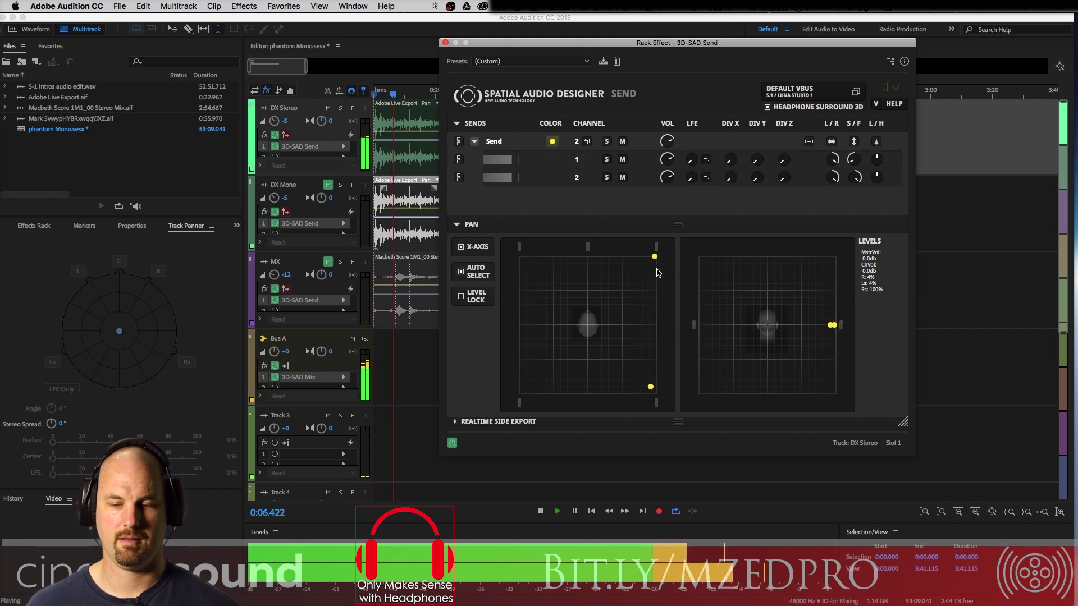
drag(655, 258, 655, 319)
drag(650, 387, 519, 393)
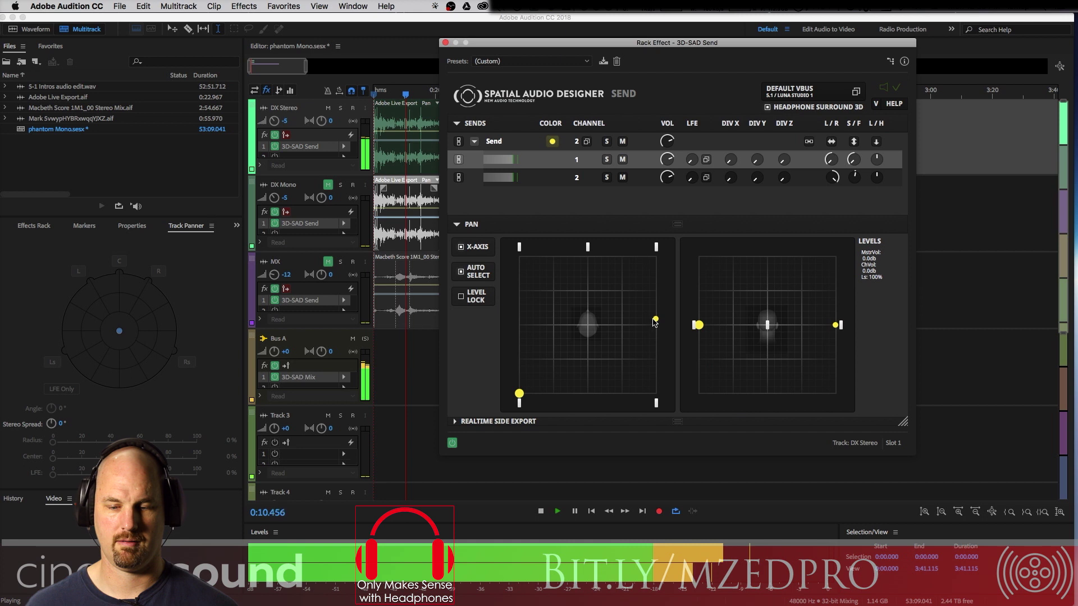
click(656, 368)
drag(655, 319, 657, 393)
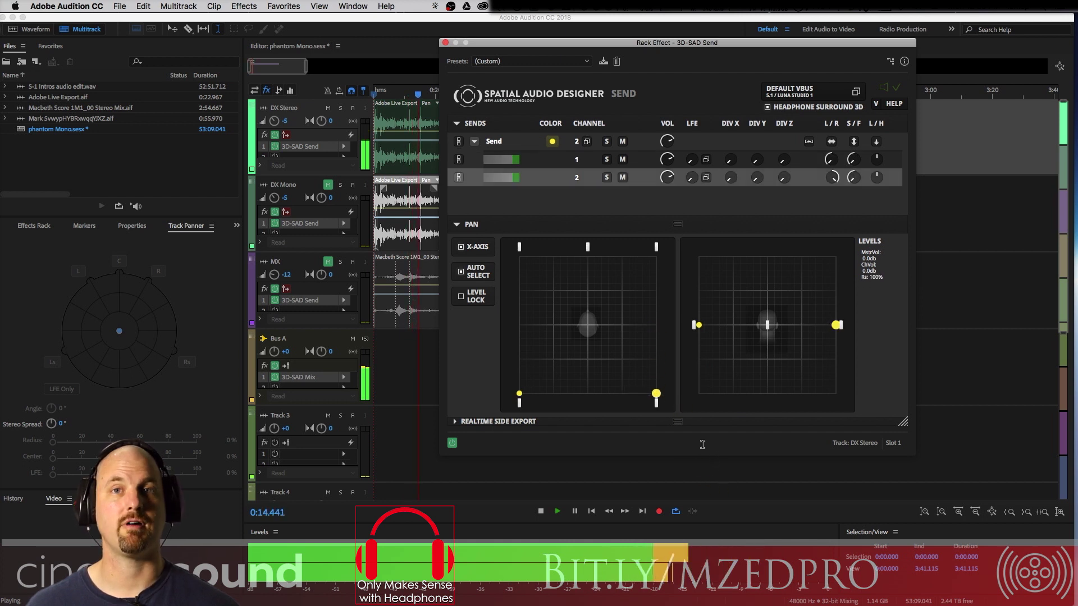
Step: Move both DX Stereo channels together to the front centre speaker position and stop playback
drag(518, 393, 593, 227)
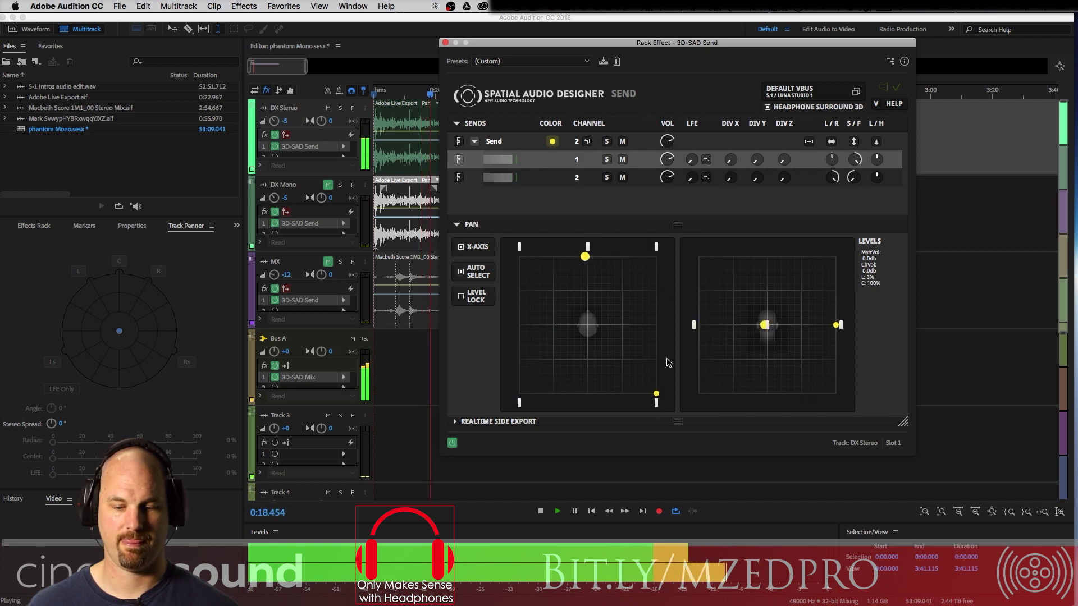
drag(657, 395, 604, 272)
mouse_move(656, 395)
mouse_down()
mouse_move(568, 206)
mouse_move(586, 217)
mouse_up()
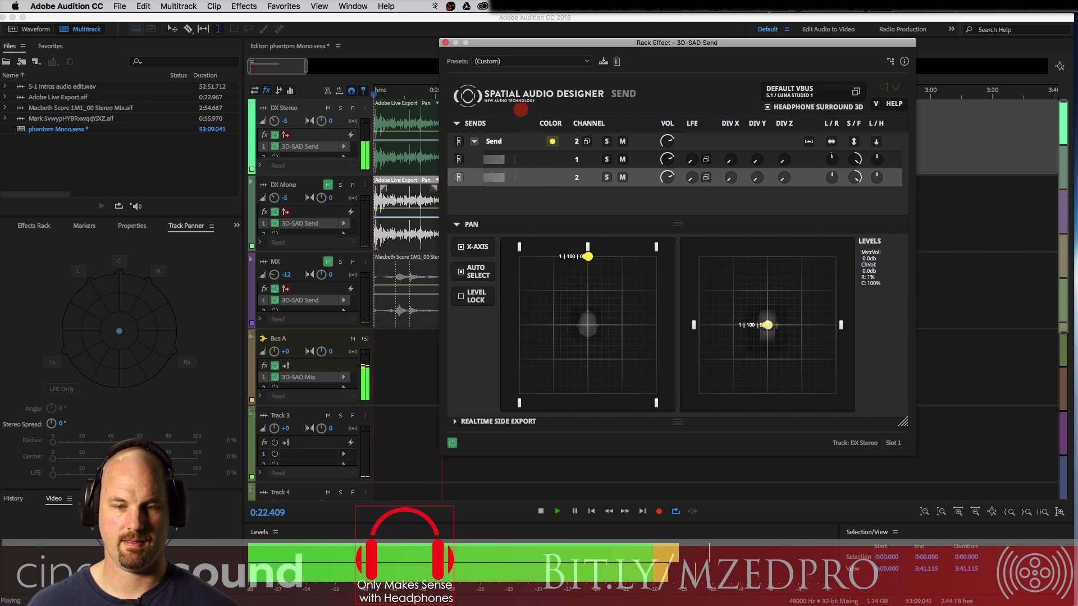
key(space)
Step: Restart playback, move both DX Stereo channels to the listener's right side, and shift channel 1 across to the left side
key(space)
drag(587, 256, 742, 395)
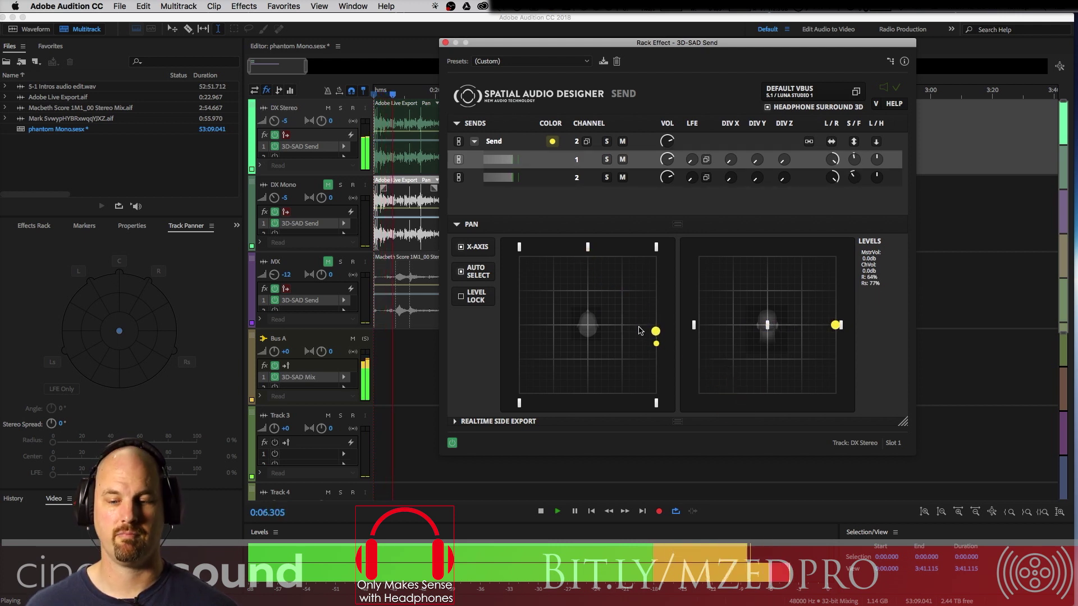
drag(655, 335, 519, 331)
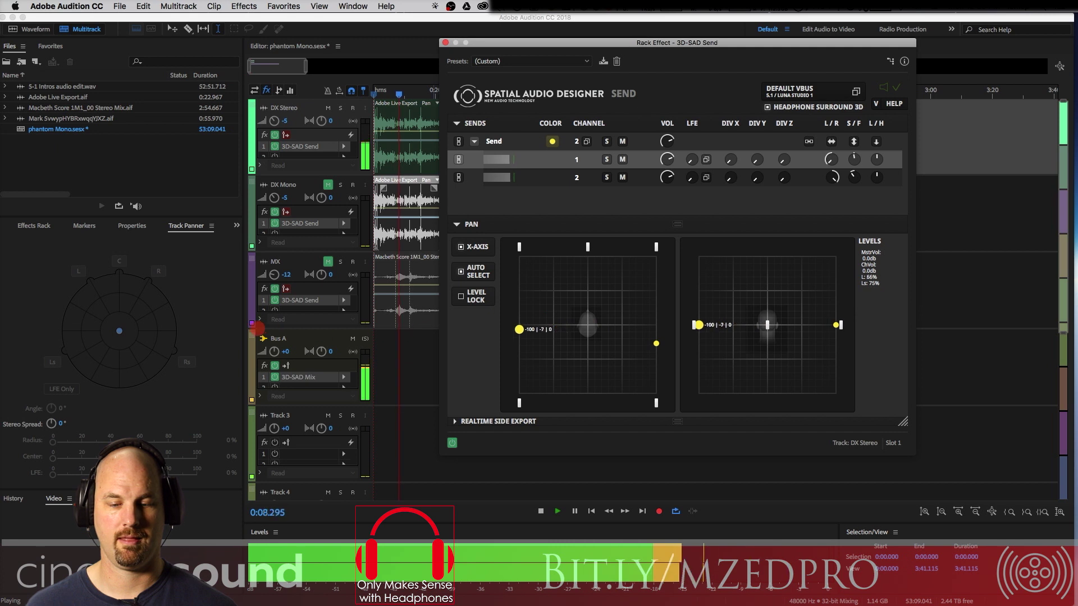
click(656, 344)
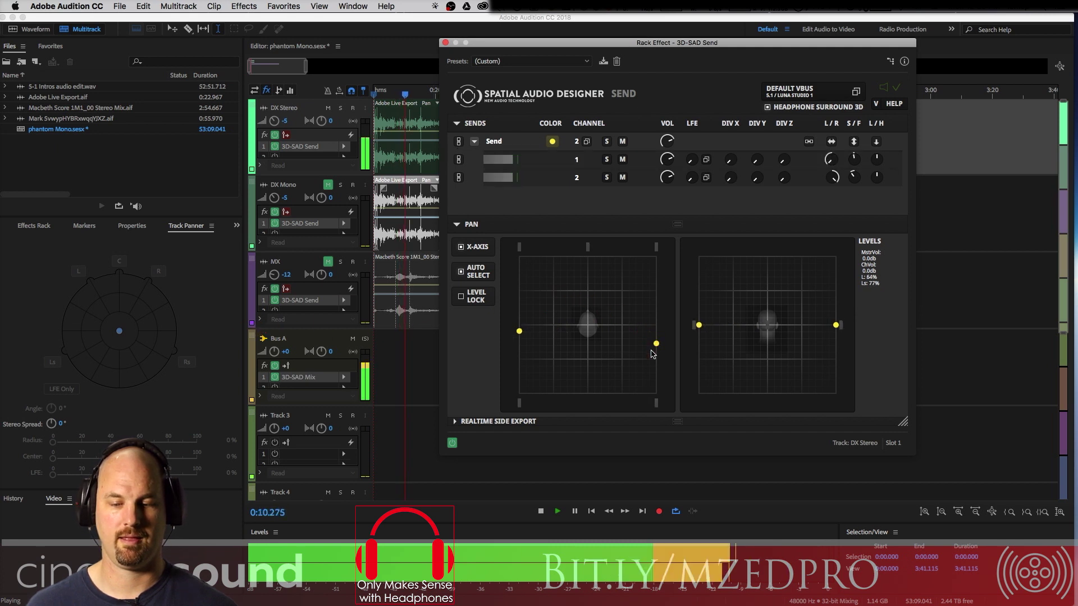
drag(656, 343, 546, 281)
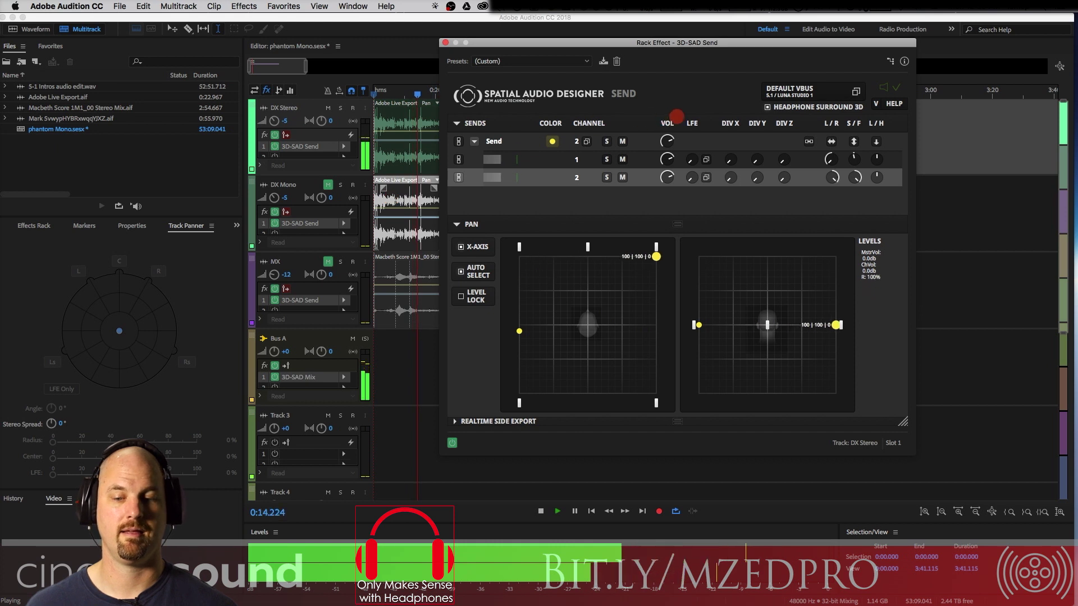
key(space)
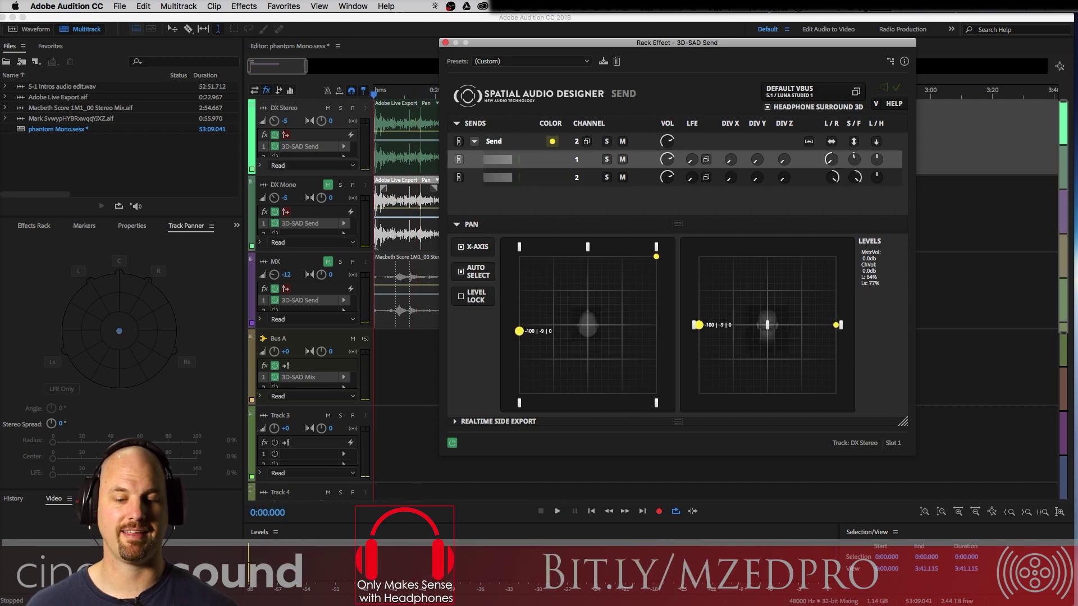
drag(507, 232, 504, 229)
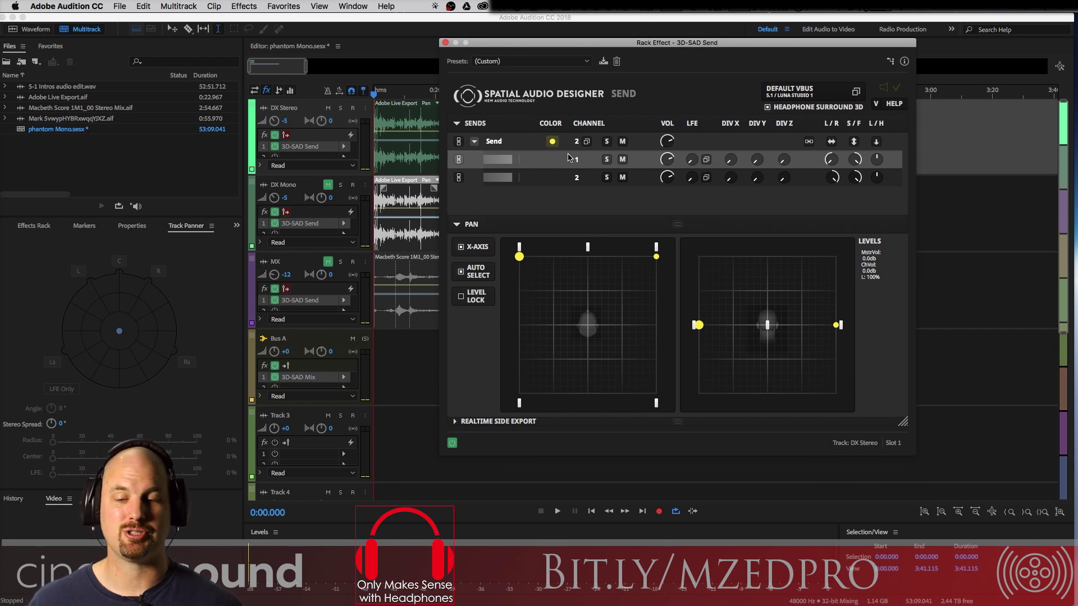
Step: Reopen the DX Stereo track's 3D-SAD Send to review its panner positions, and close it again
click(445, 42)
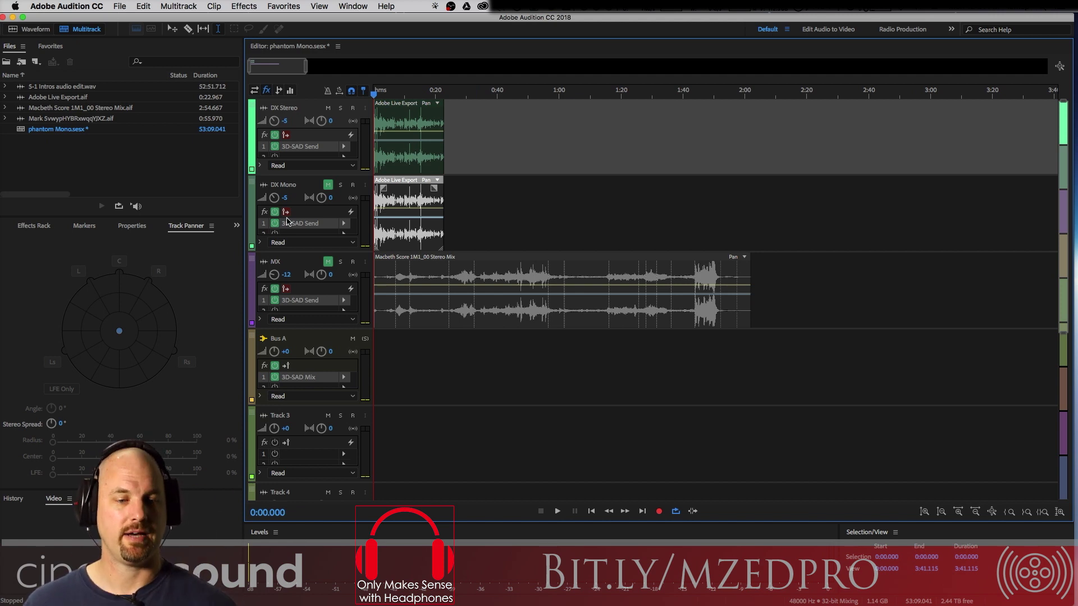
double_click(309, 146)
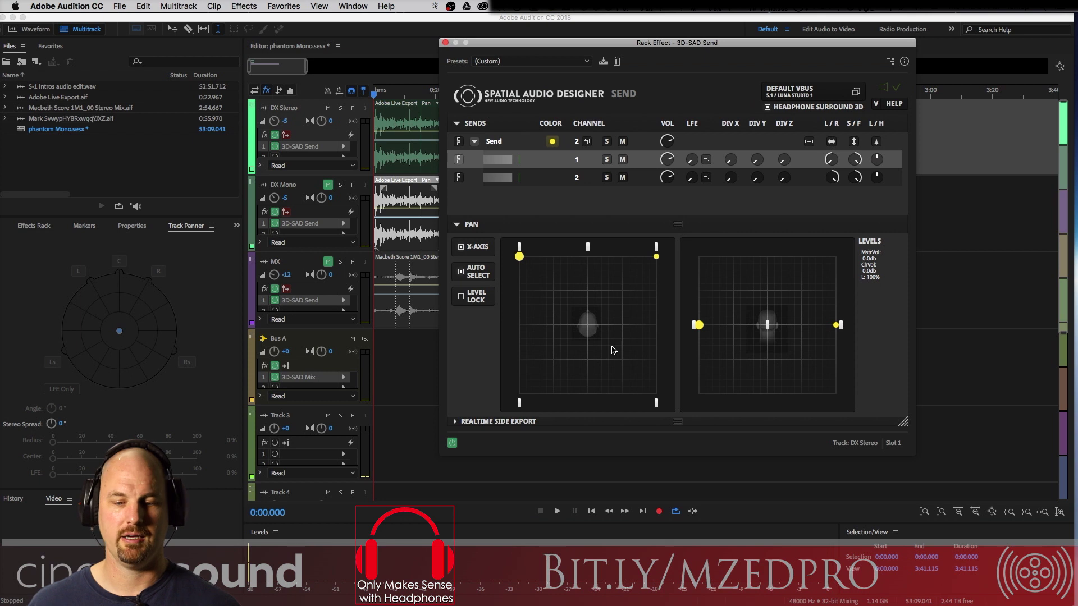
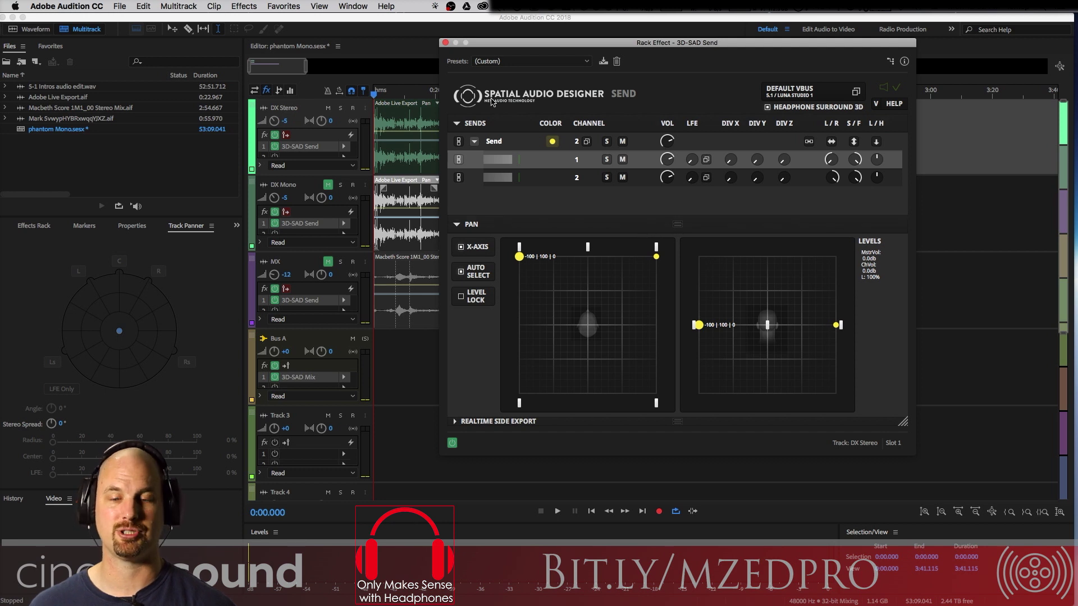
click(444, 43)
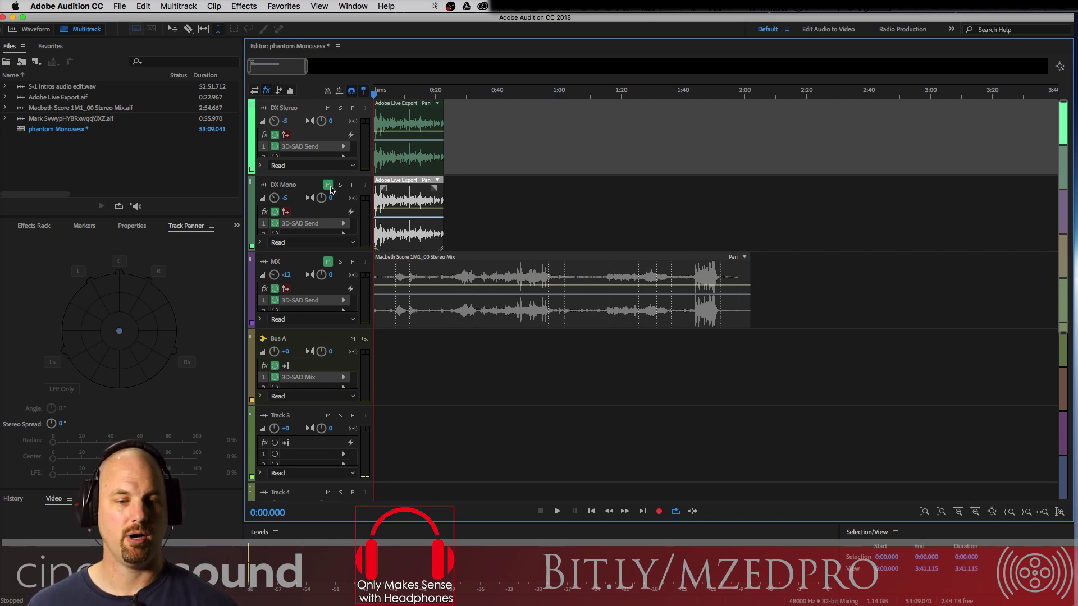
Step: Swap the mutes so that only DX Mono is heard and play the mono dialogue
click(326, 109)
click(328, 186)
key(space)
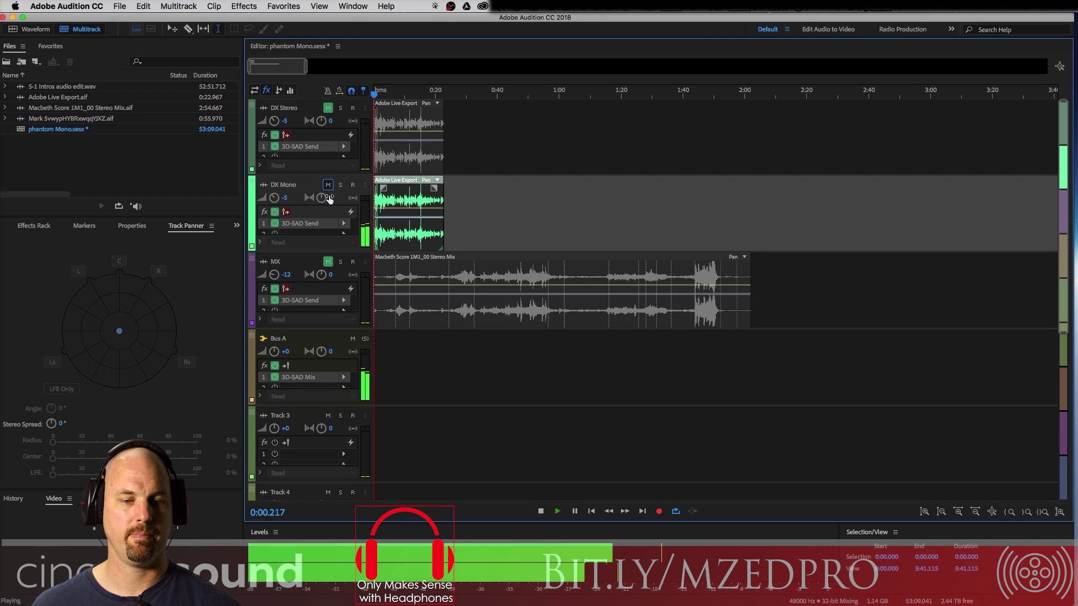
Step: Mute DX Mono, unmute DX Stereo and play the stereo dialogue briefly for comparison
click(329, 186)
key(space)
click(327, 108)
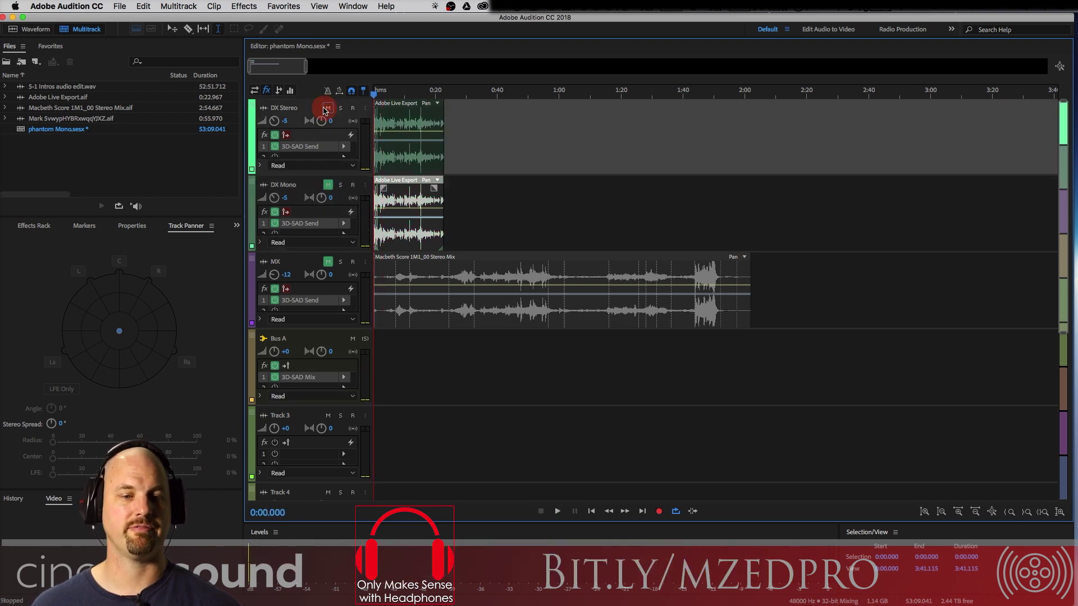
key(space)
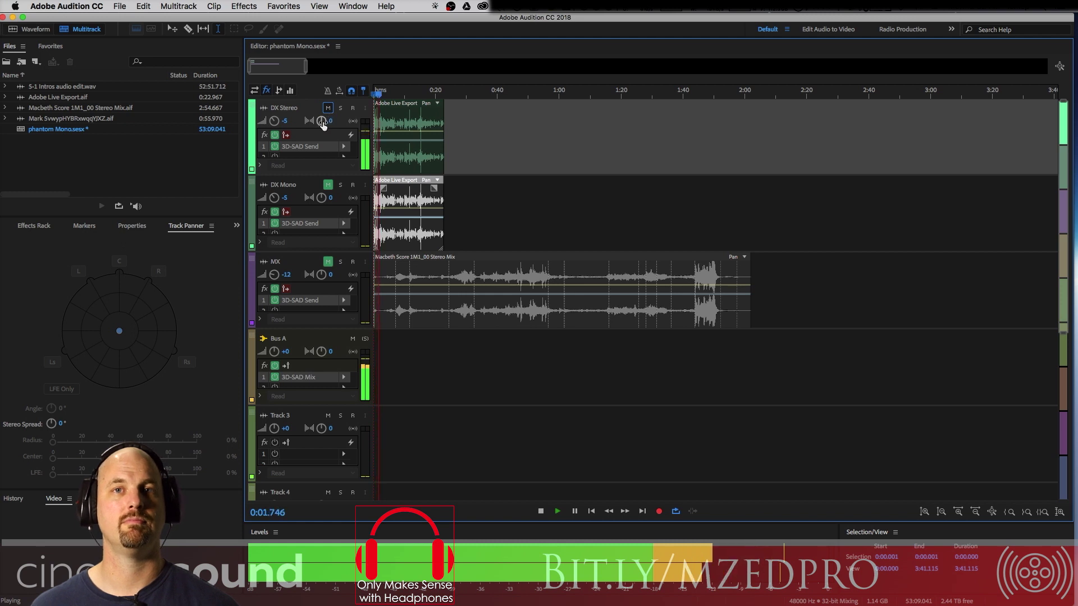
key(space)
Step: Show DX Stereo's track effects and move 3D-SAD Send from slot 1 to slot 5
key(alt+0)
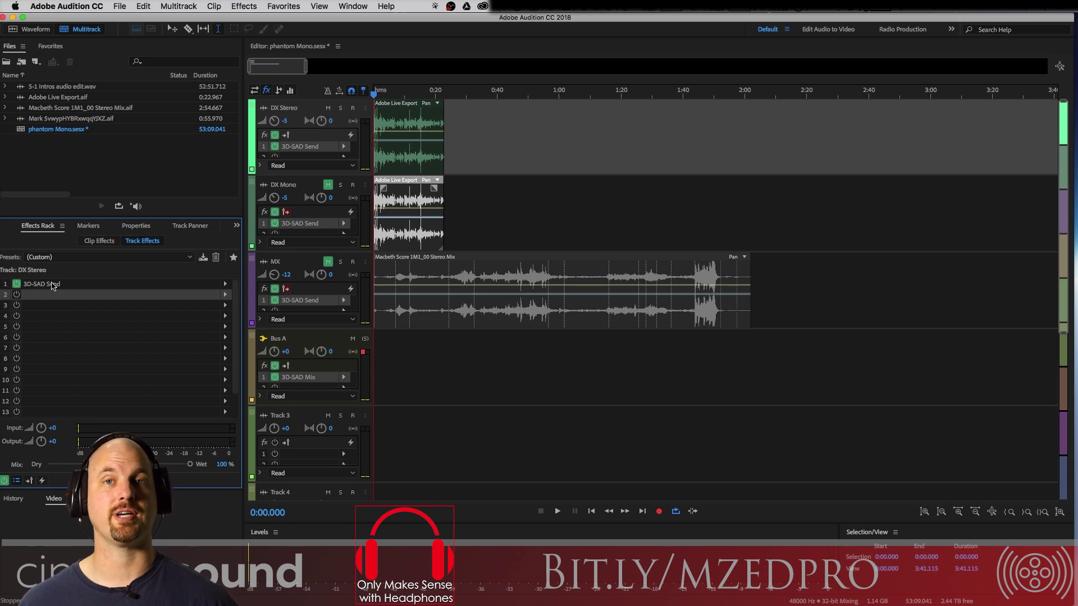
drag(51, 286, 48, 331)
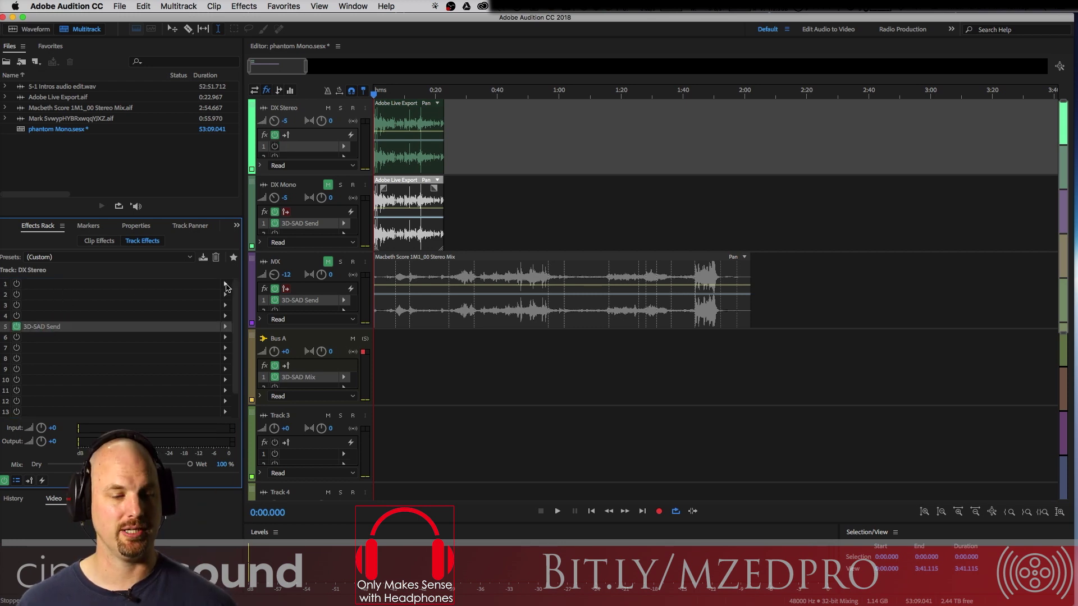
Step: Add a Flanger in slot 1 of DX Stereo's track effects and play the first 20 seconds of the dialogue
click(225, 285)
mouse_move(343, 355)
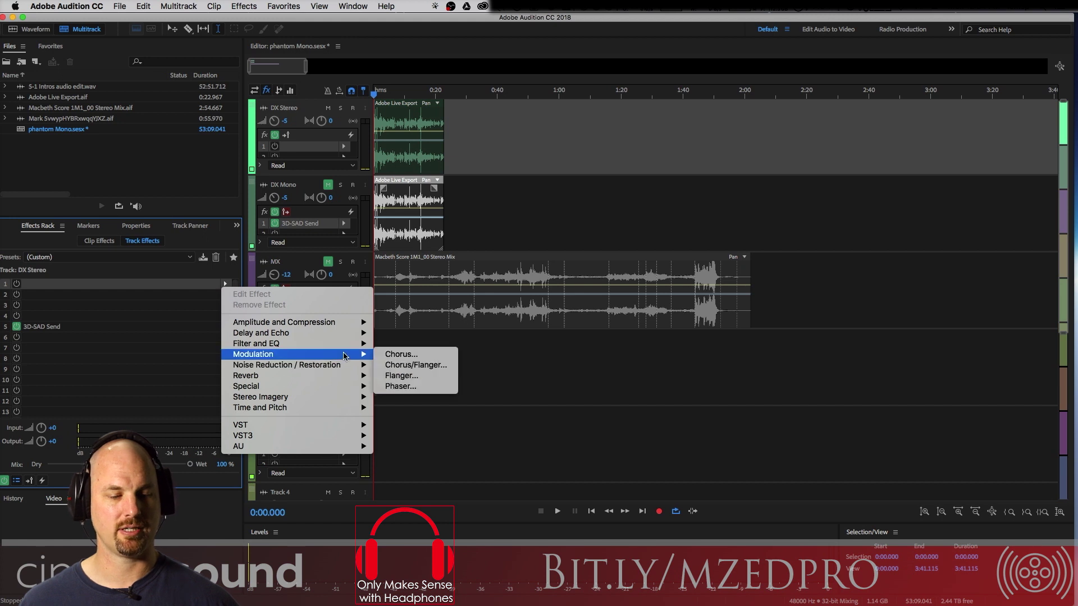
click(436, 377)
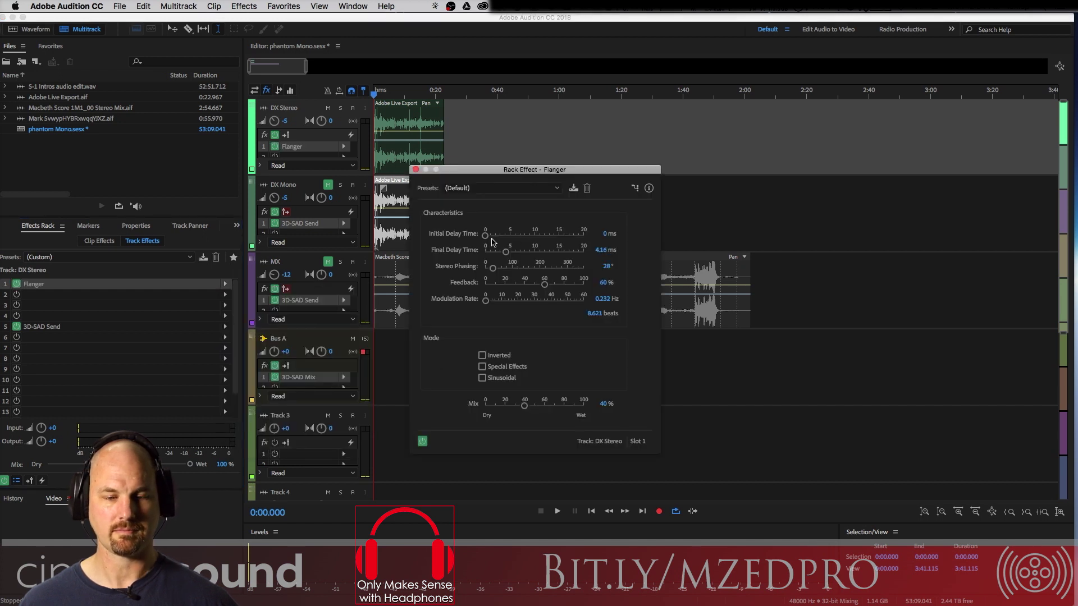
drag(438, 117, 374, 132)
key(space)
Step: Set the Flanger's initial delay to 9.4 ms, final delay to 13.5 ms, stereo phasing to 265.08°, feedback to 82.2% and modulation rate to 56.833 Hz
drag(486, 238, 552, 251)
drag(493, 270, 558, 267)
drag(544, 284, 566, 288)
drag(486, 301, 578, 301)
Step: Try the Flanger's Special Effects and Sinusoidal modes during playback and switch both off again
click(483, 367)
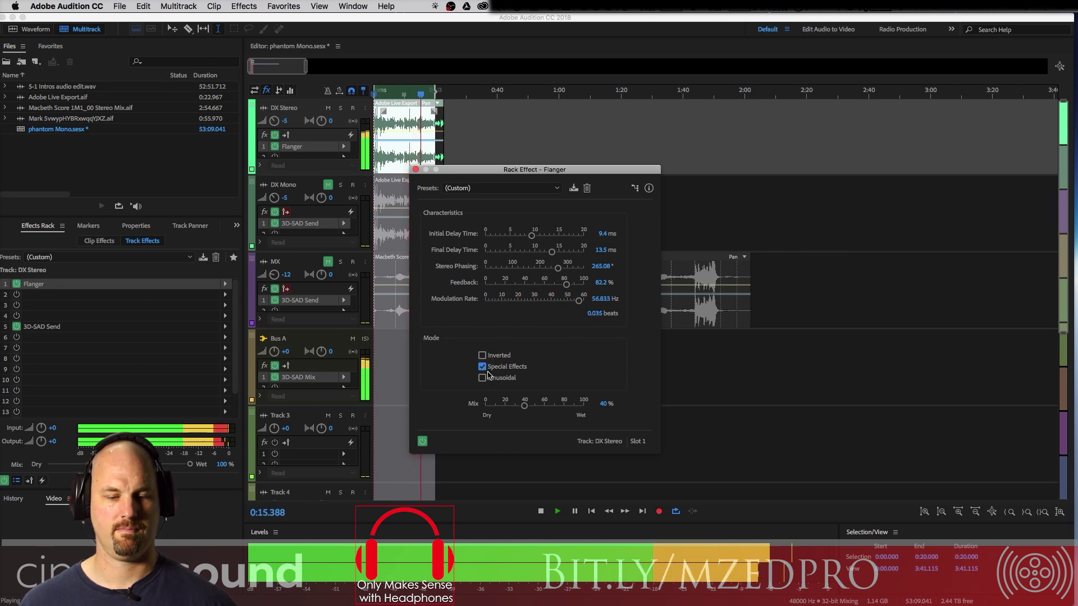
click(482, 367)
click(483, 377)
click(483, 378)
Step: Set the Flanger's modulation rate to 32.804 Hz and its mix to 65.2%, and stop playback
drag(579, 301, 539, 301)
drag(526, 407, 550, 407)
key(space)
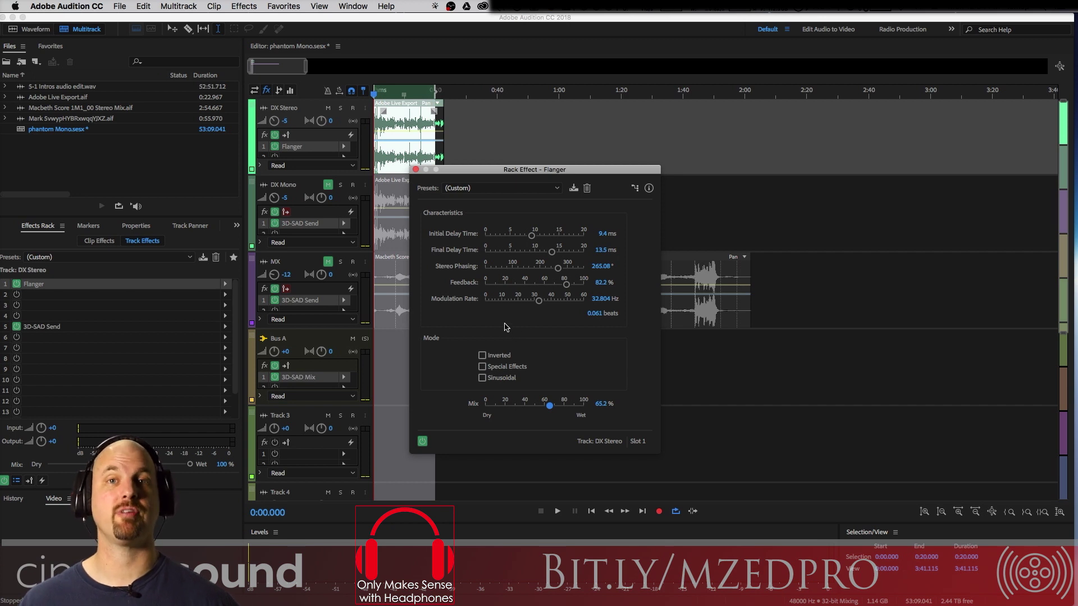
Step: Play the flanged DX Stereo dialogue briefly, swap the mutes to DX Mono and play it for comparison
key(space)
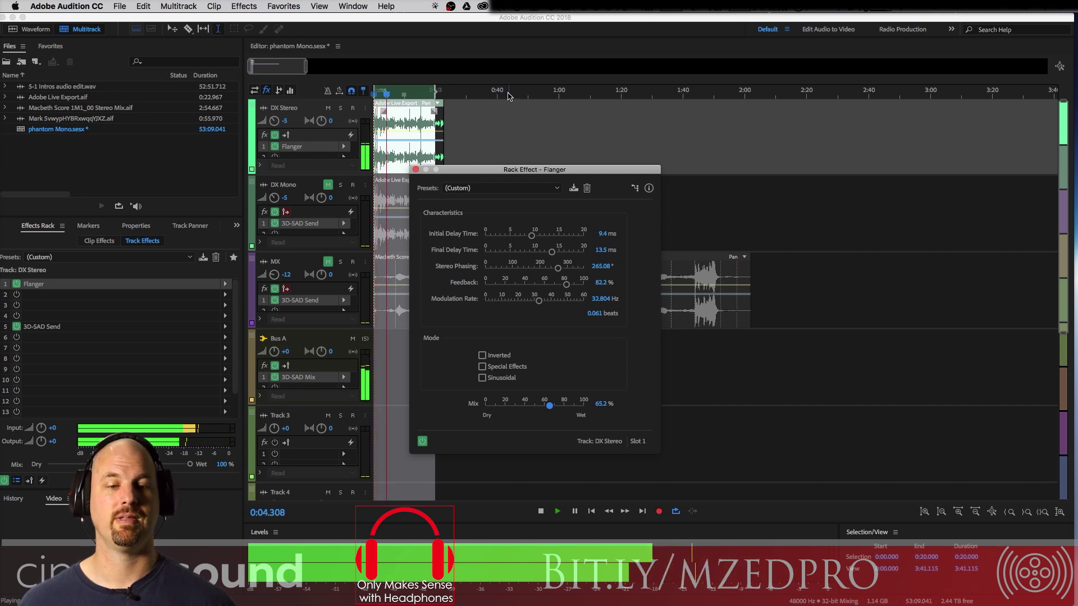
key(space)
click(328, 108)
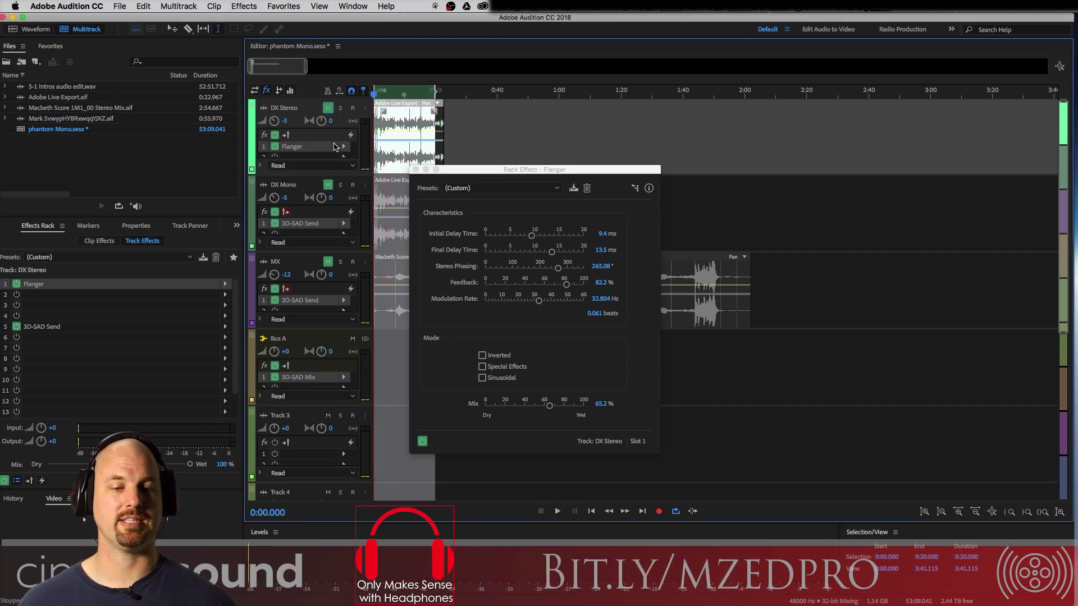
click(329, 185)
key(space)
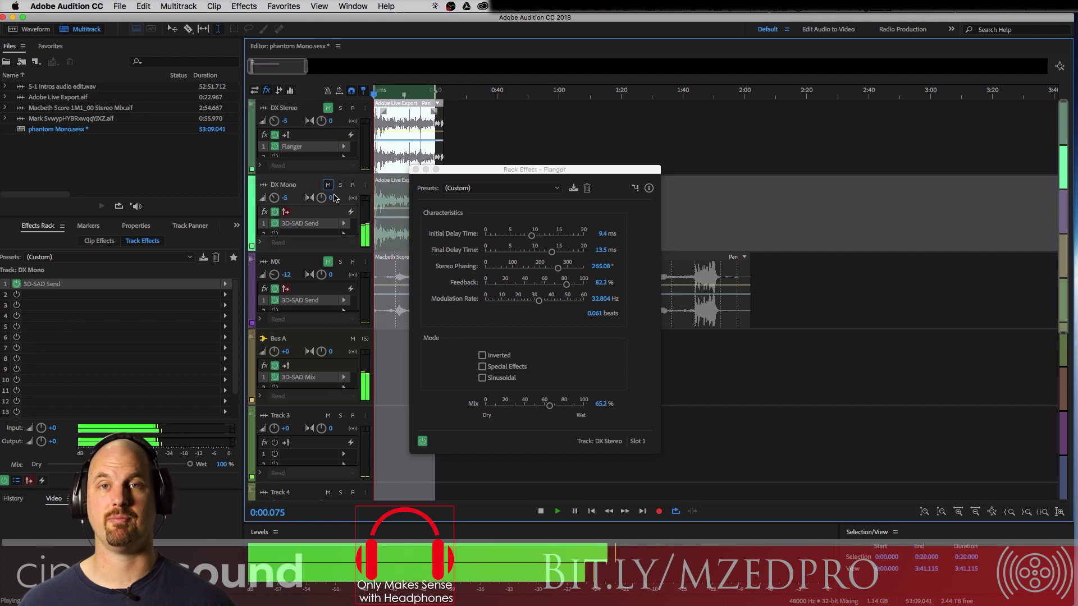
key(space)
Step: Swap the mutes back so that only DX Stereo is heard and play it briefly
click(329, 108)
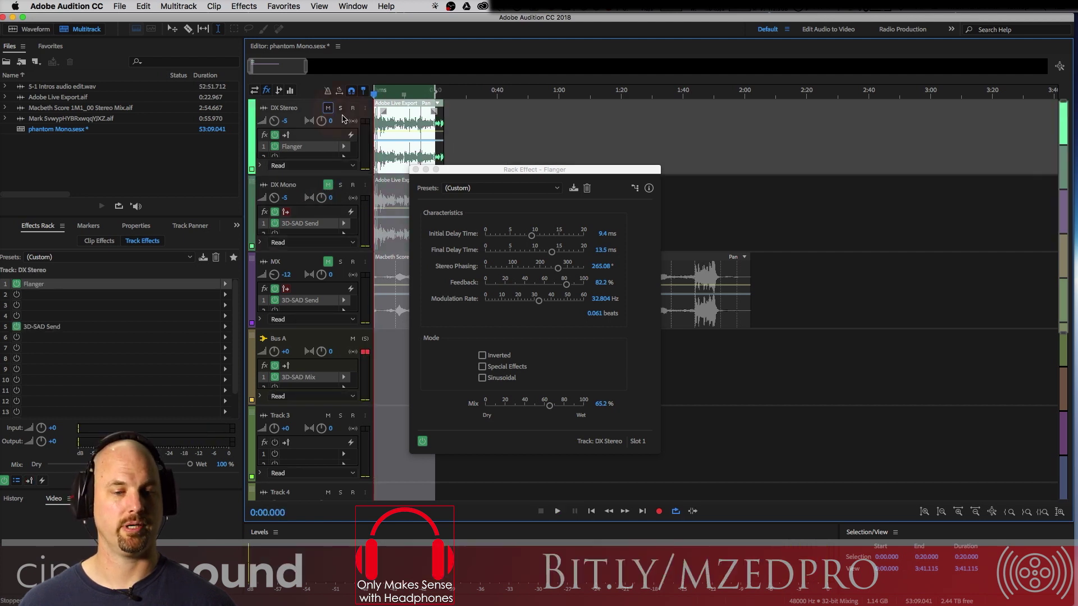
key(space)
key(space)
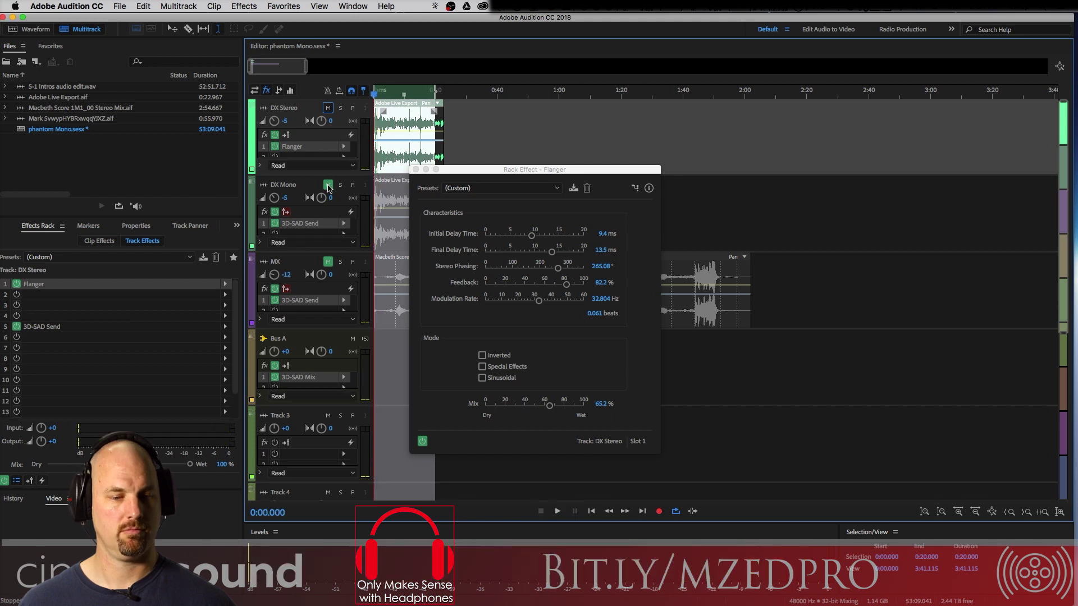
Step: Swap the mutes to DX Mono, switch DX Stereo's effects to post-fader and play the mono dialogue
click(327, 108)
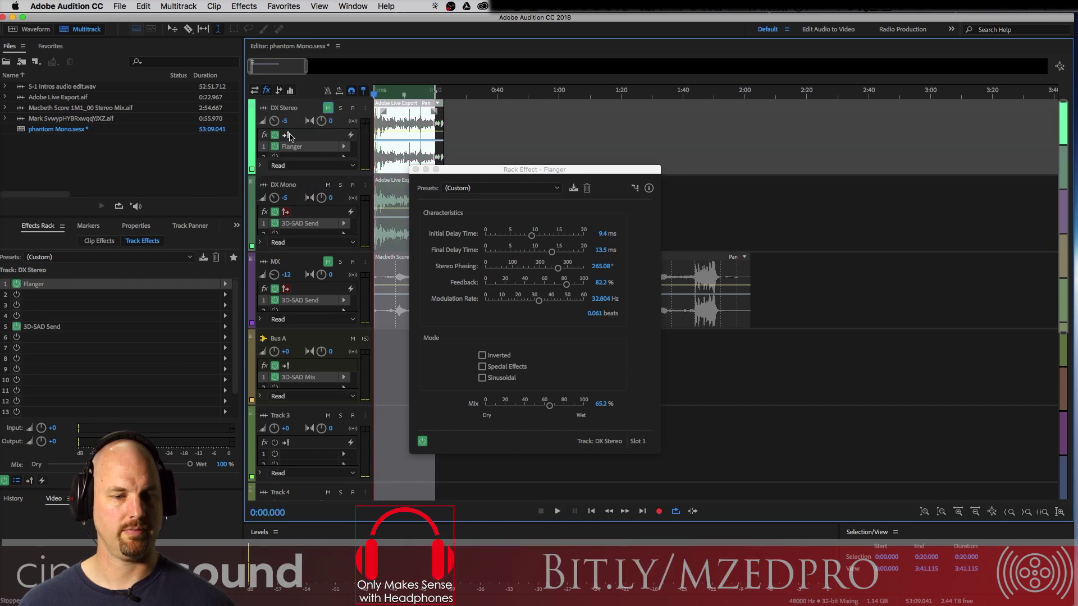
key(space)
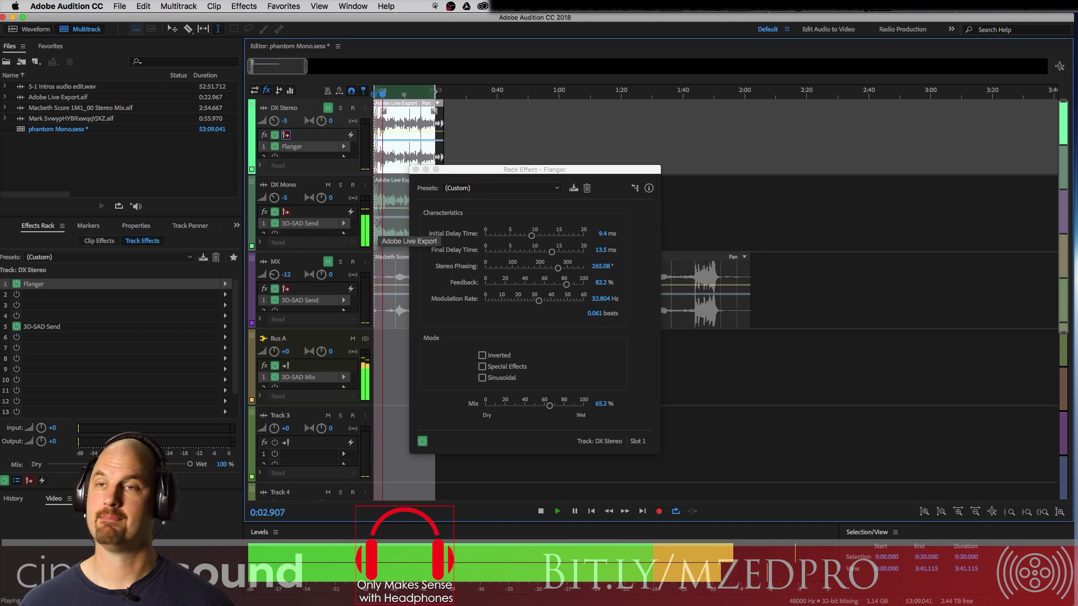
key(space)
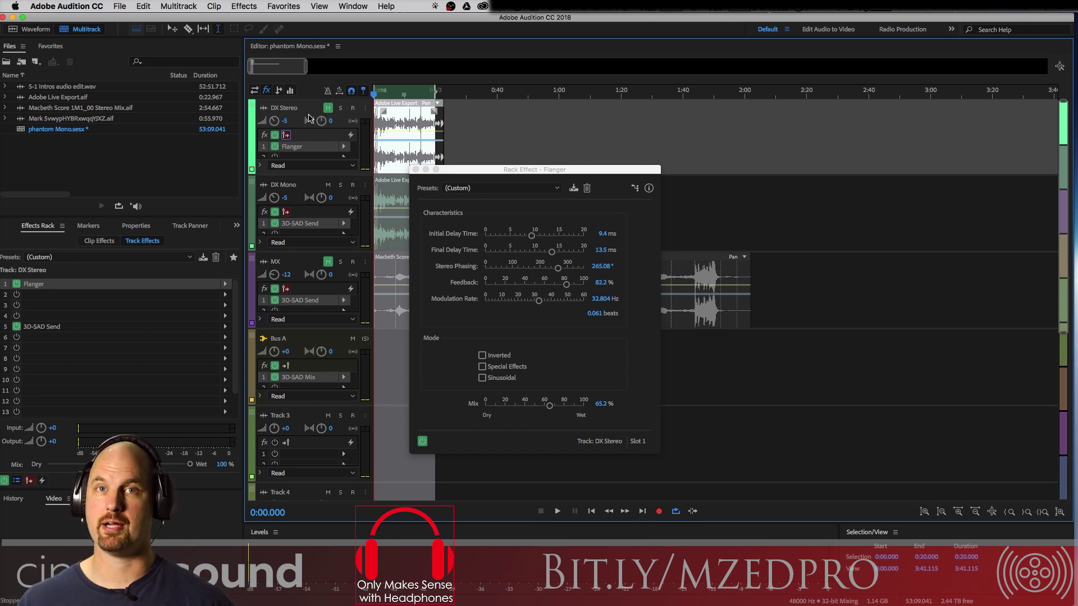
Step: Alternate the mutes between DX Mono and DX Stereo during playback to compare them, finishing with DX Stereo audible
key(space)
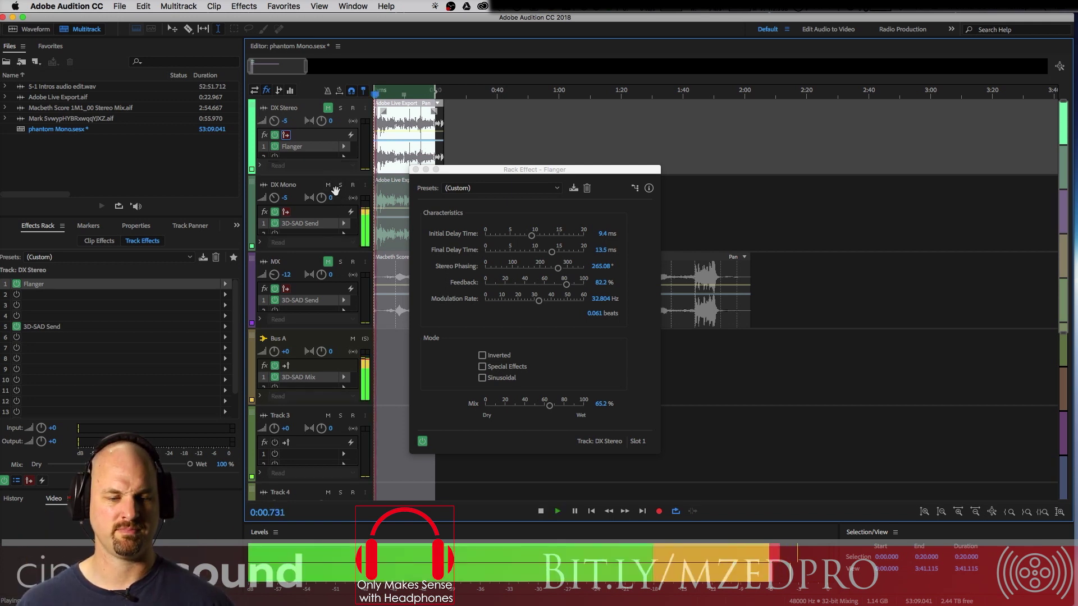
click(328, 185)
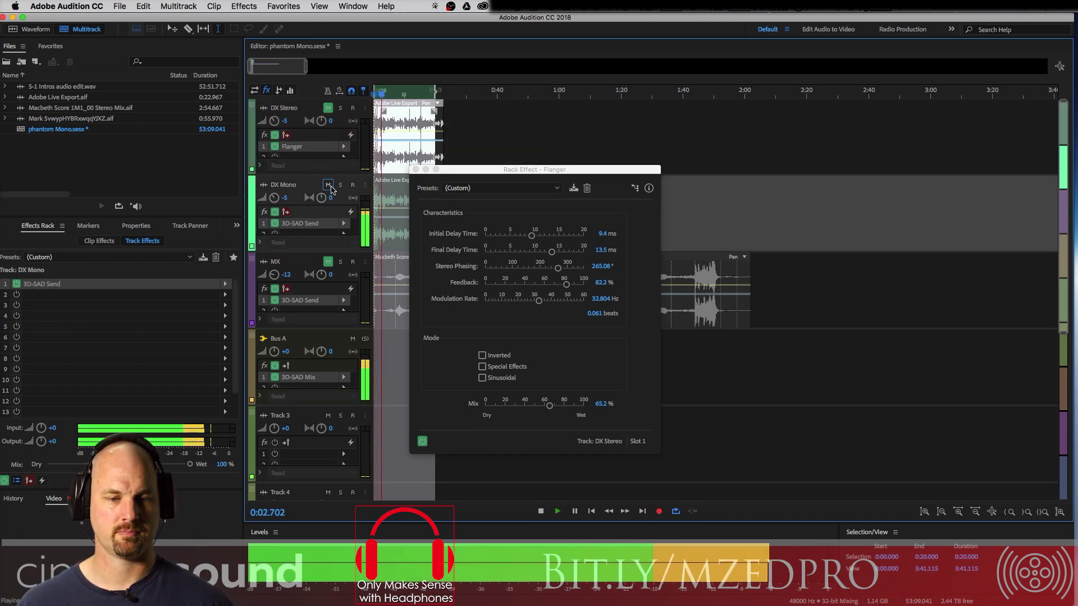
click(329, 108)
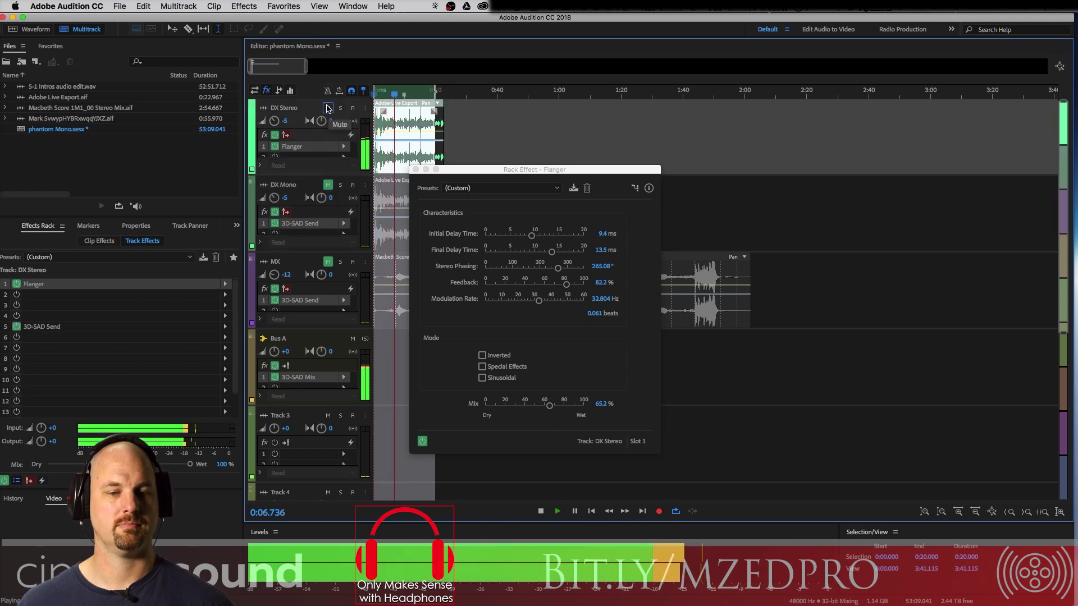
click(328, 108)
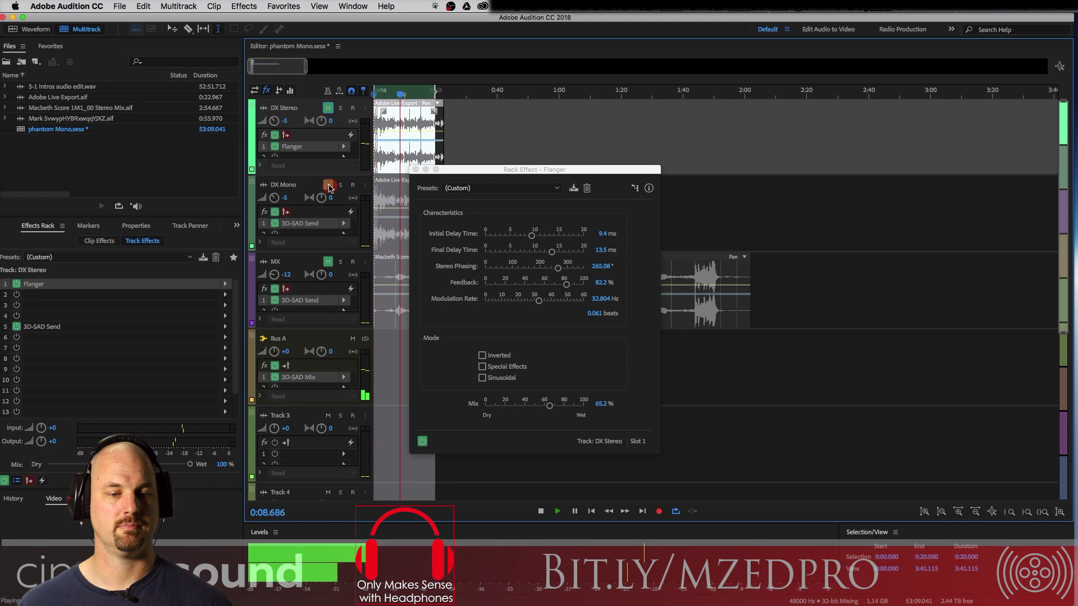
click(328, 185)
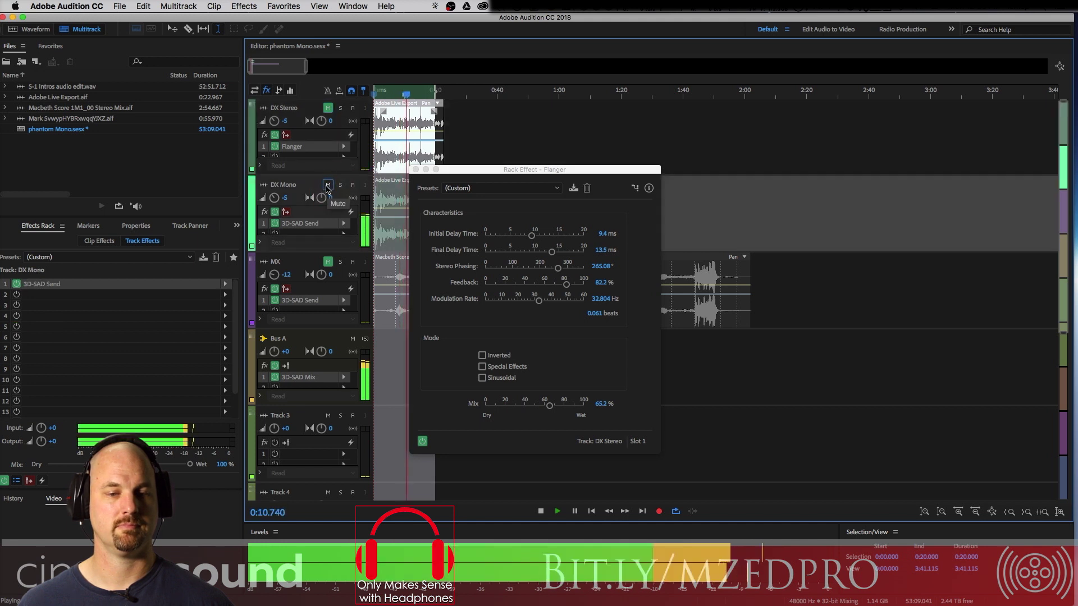
click(328, 186)
click(328, 108)
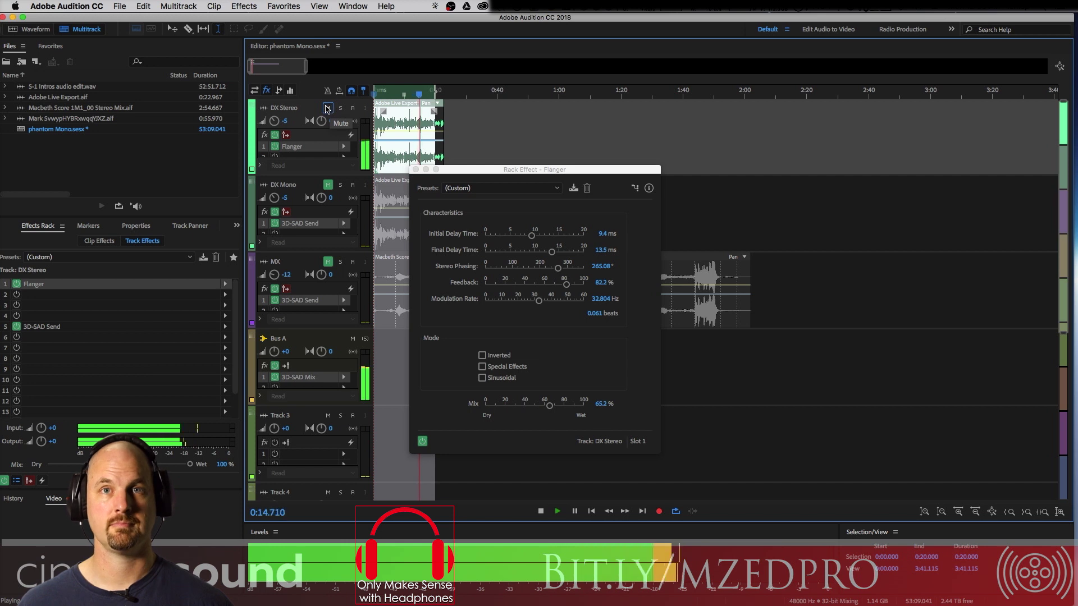
key(space)
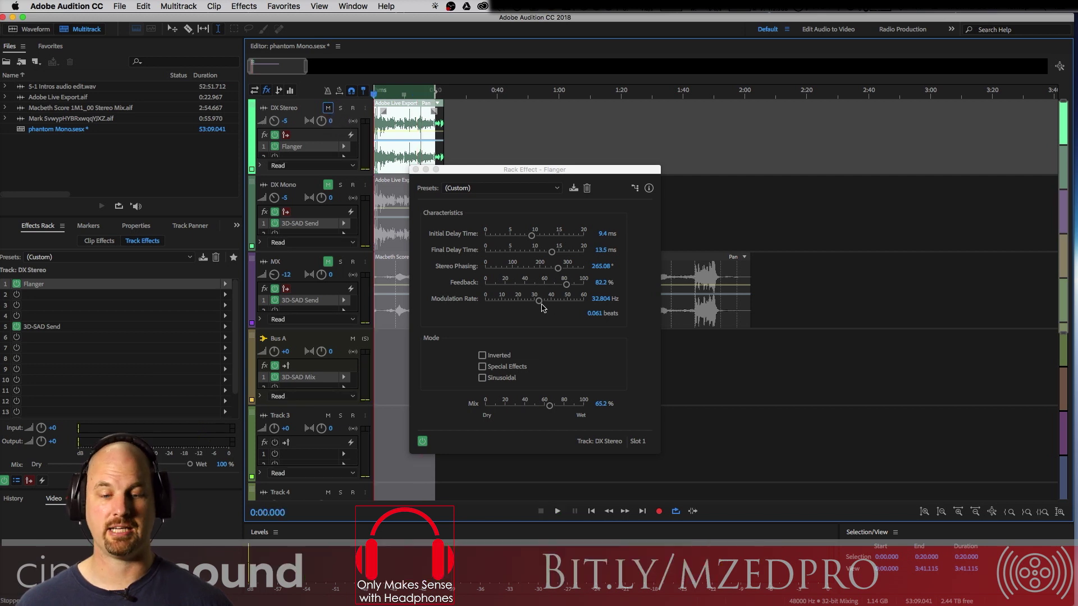
Step: Set the Flanger's modulation rate to 3.258 Hz and reduce its mix and stereo phasing while listening to the dialogue
drag(539, 302, 486, 304)
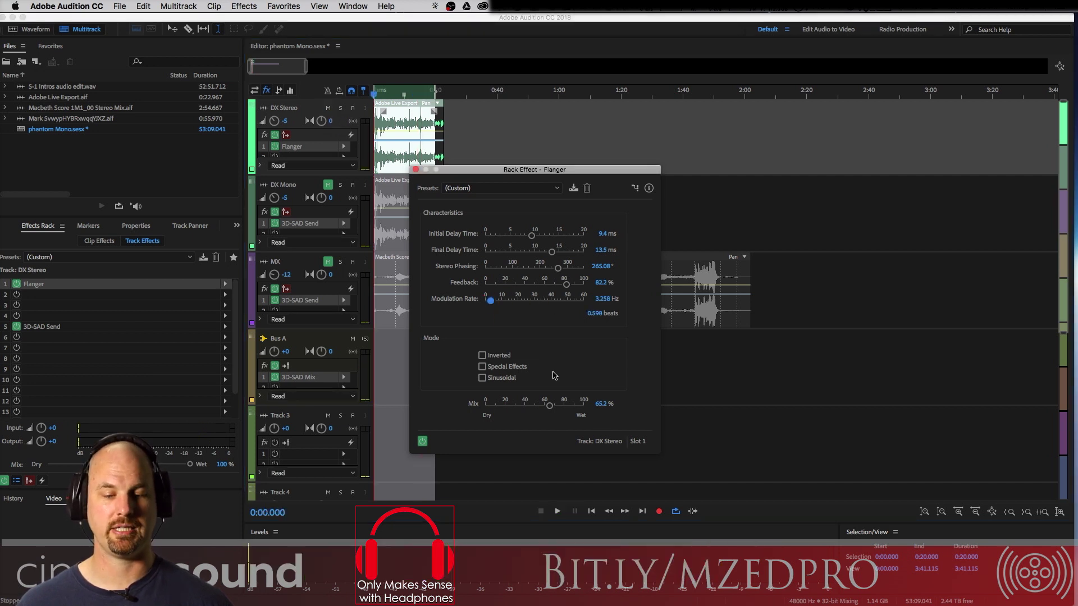
key(space)
mouse_move(549, 406)
mouse_down()
mouse_move(507, 405)
mouse_move(540, 405)
mouse_up()
drag(557, 268, 534, 287)
key(space)
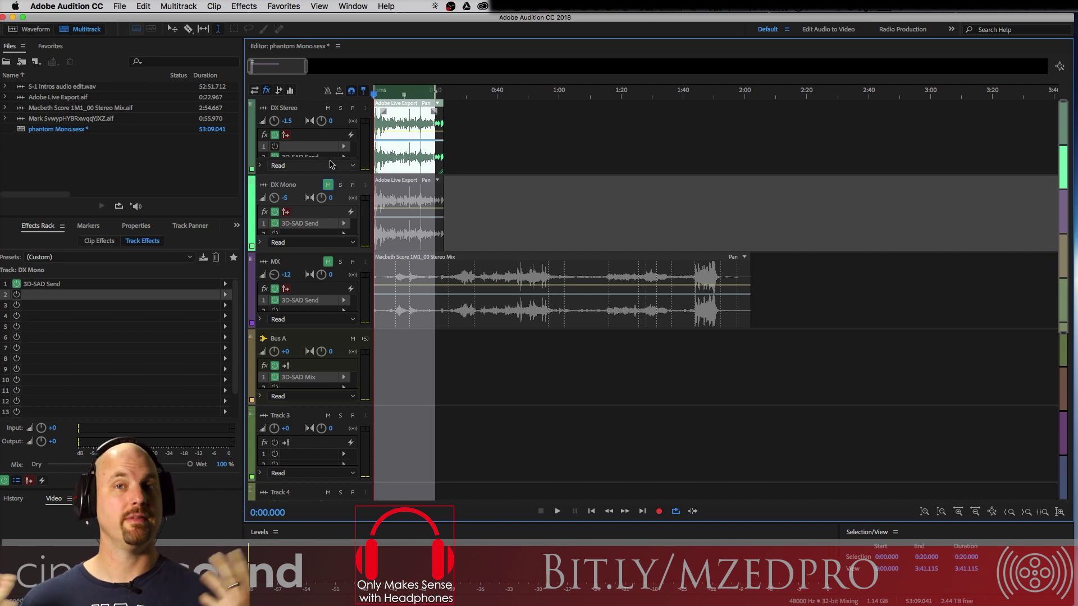
Step: Mute DX Stereo, unmute DX Mono and play the mono dialogue
click(327, 109)
click(329, 185)
key(space)
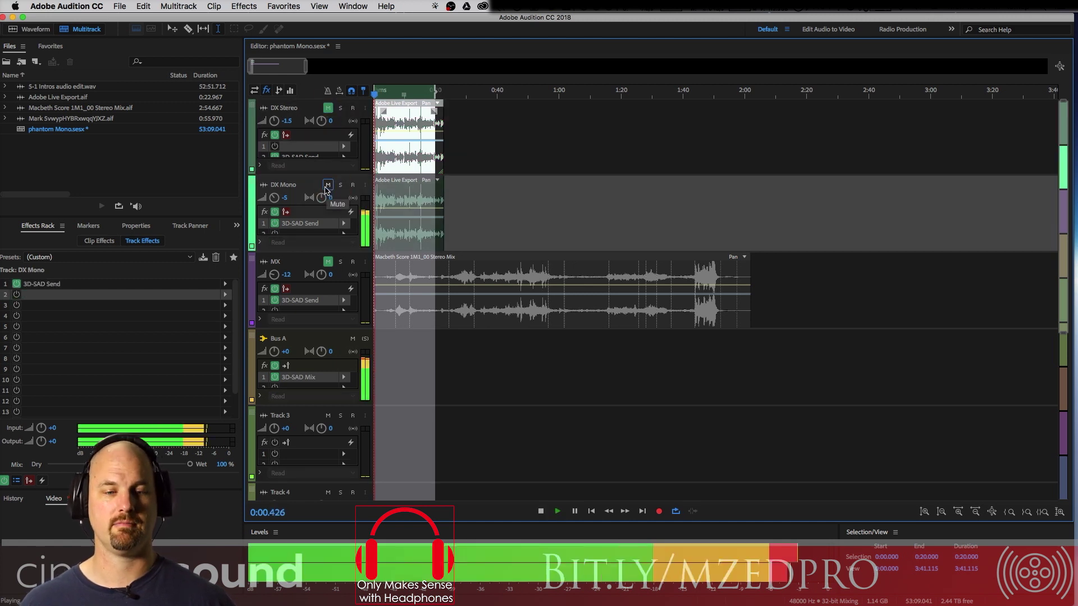
Step: Swap the mutes so that DX Stereo is heard and raise its track volume to +3.3
click(329, 186)
click(329, 109)
drag(274, 120, 277, 114)
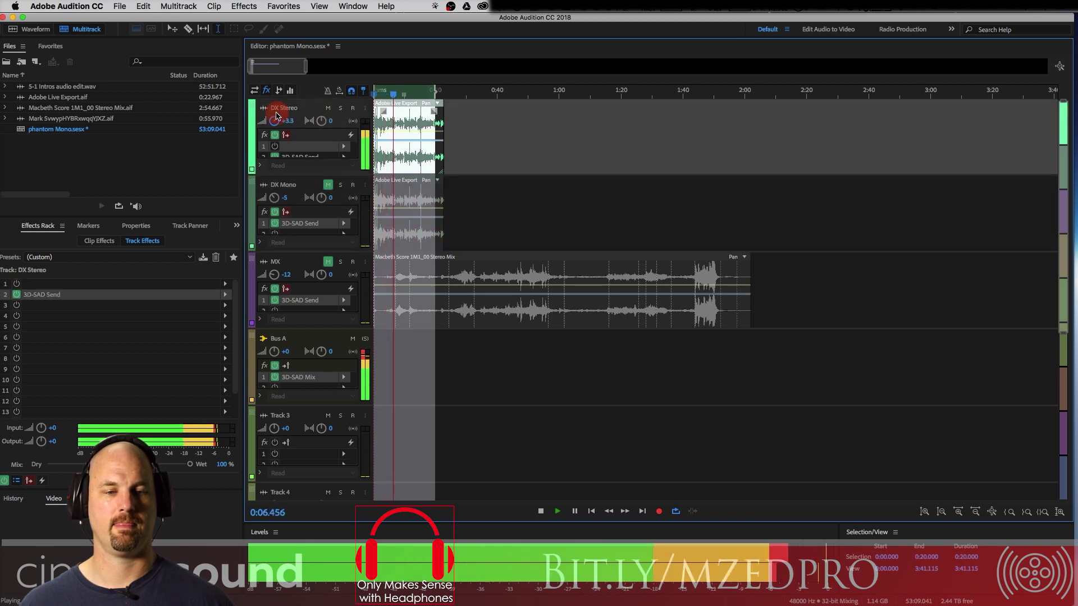
Step: Switch the mutes to DX Mono and back to DX Stereo during playback to compare loudness, and stop playback
click(328, 108)
click(329, 186)
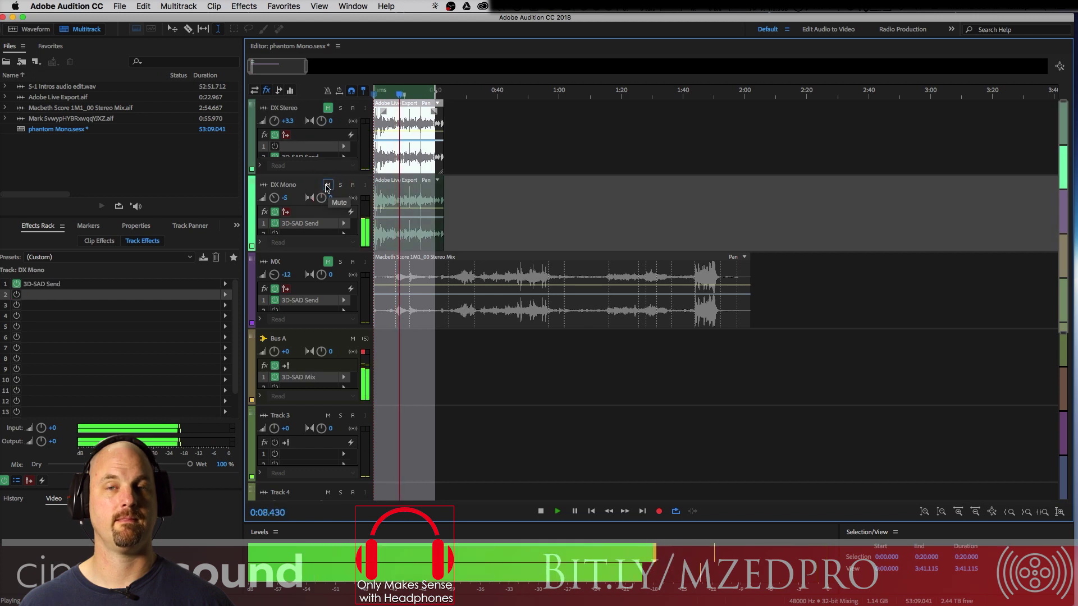
click(328, 186)
click(328, 108)
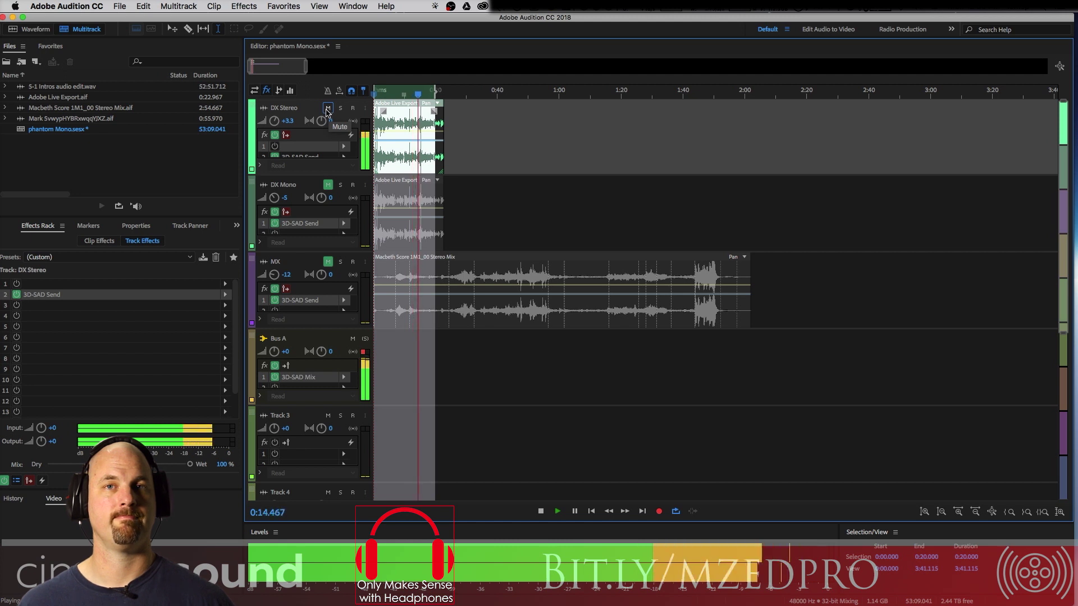
key(space)
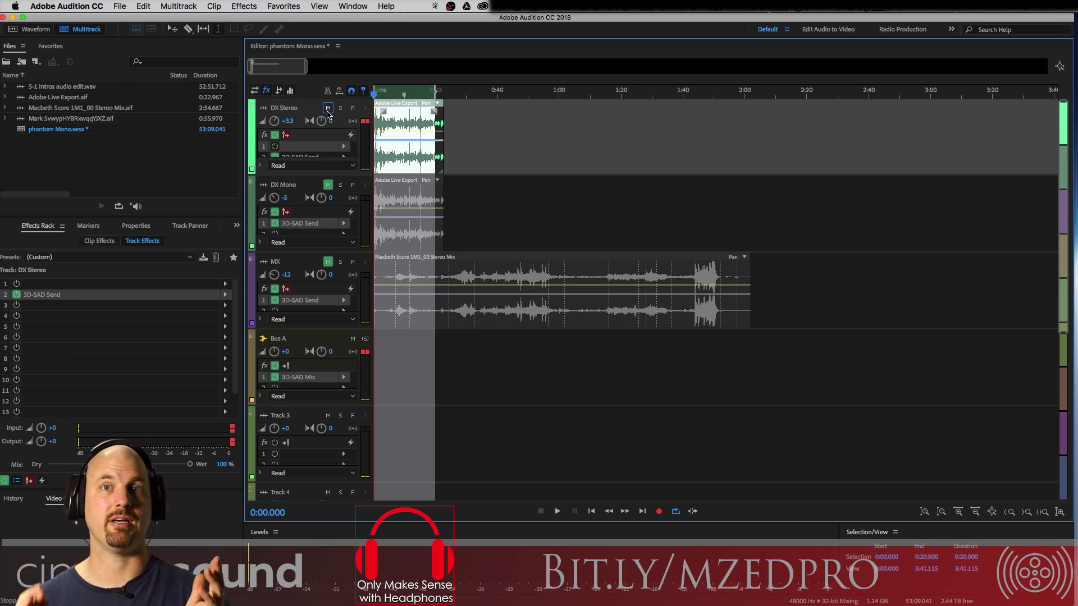
Step: Open DX Stereo's 3D-SAD Send and move both channels back along the side walls to a front-back position of about 32
double_click(316, 157)
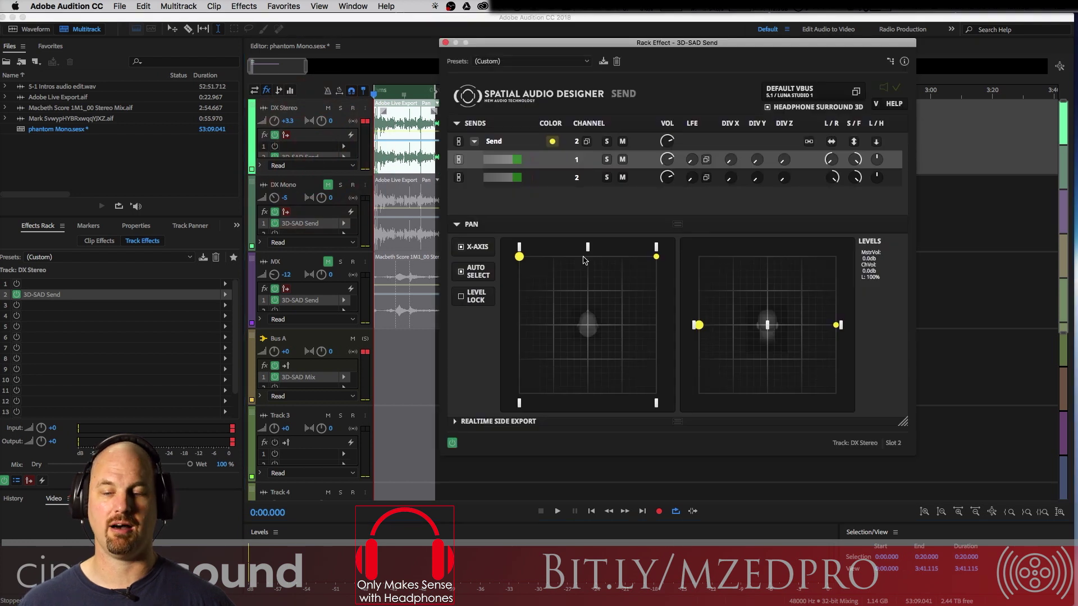
click(518, 258)
drag(658, 260, 695, 333)
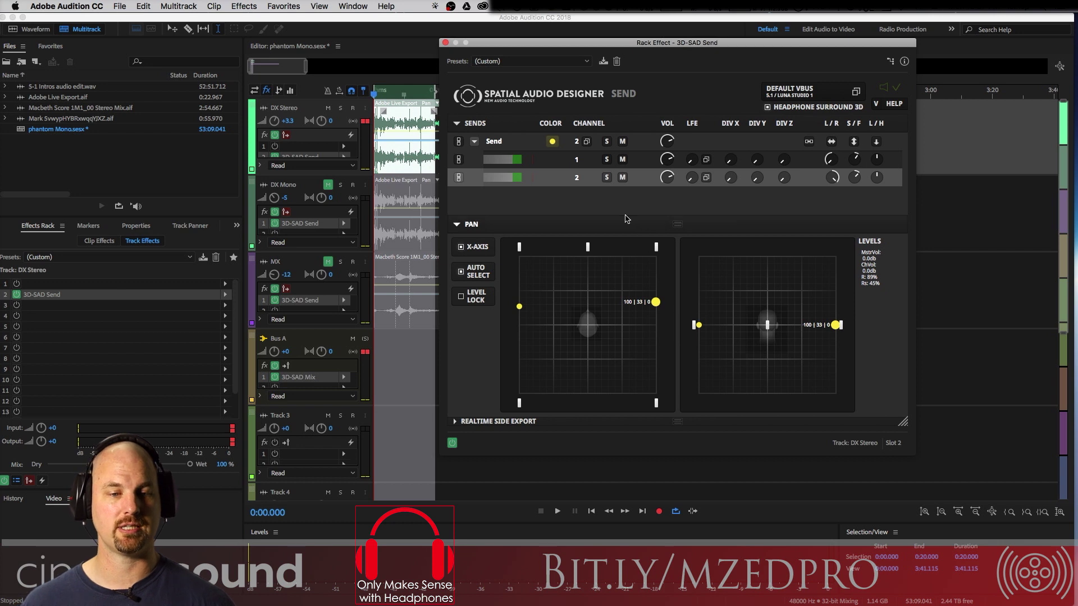
key(space)
drag(519, 307, 520, 302)
click(656, 304)
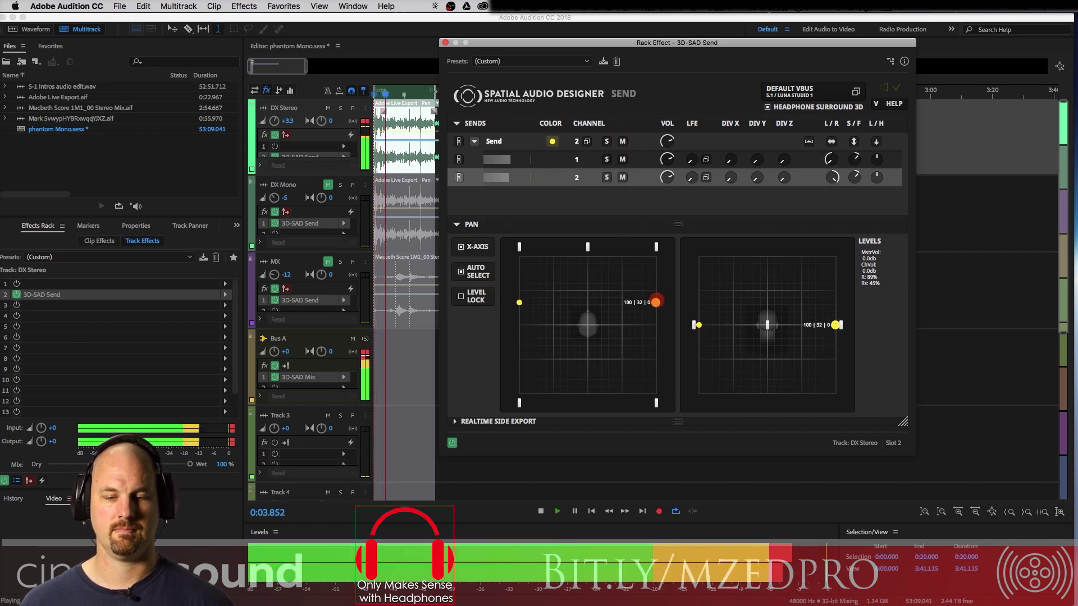
Step: Lower DX Stereo's volume to +1.5 and alternate its mute with DX Mono's during playback to compare the two
drag(271, 123, 268, 126)
click(329, 109)
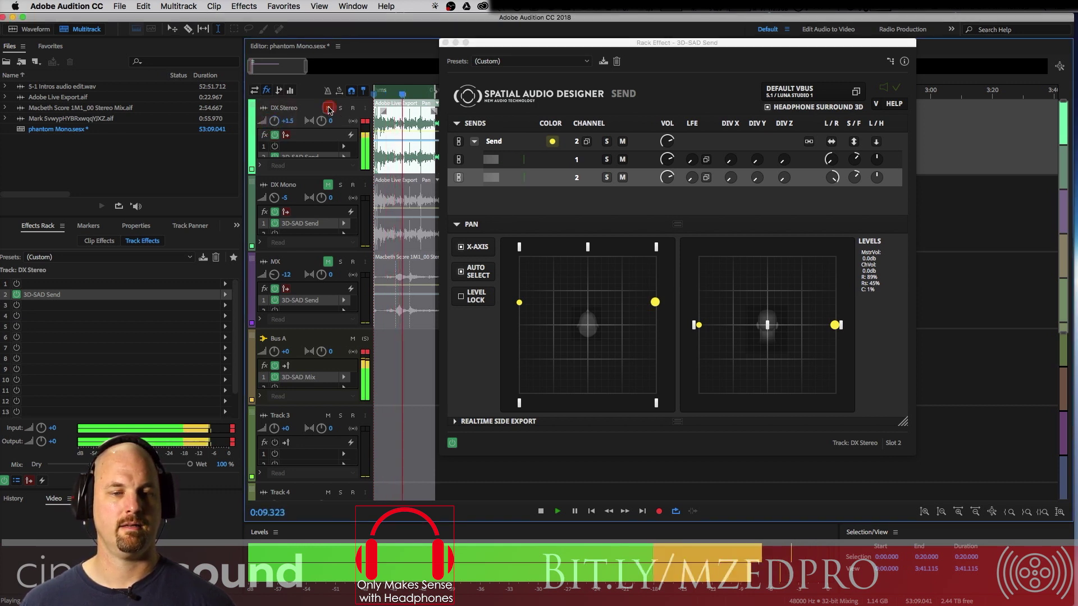
click(328, 186)
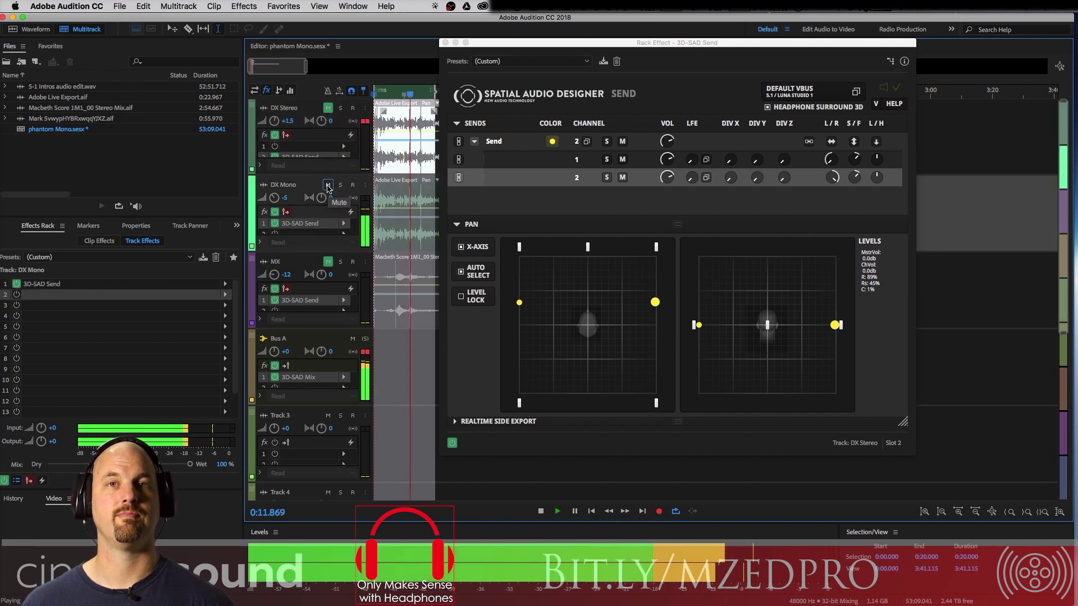
click(328, 185)
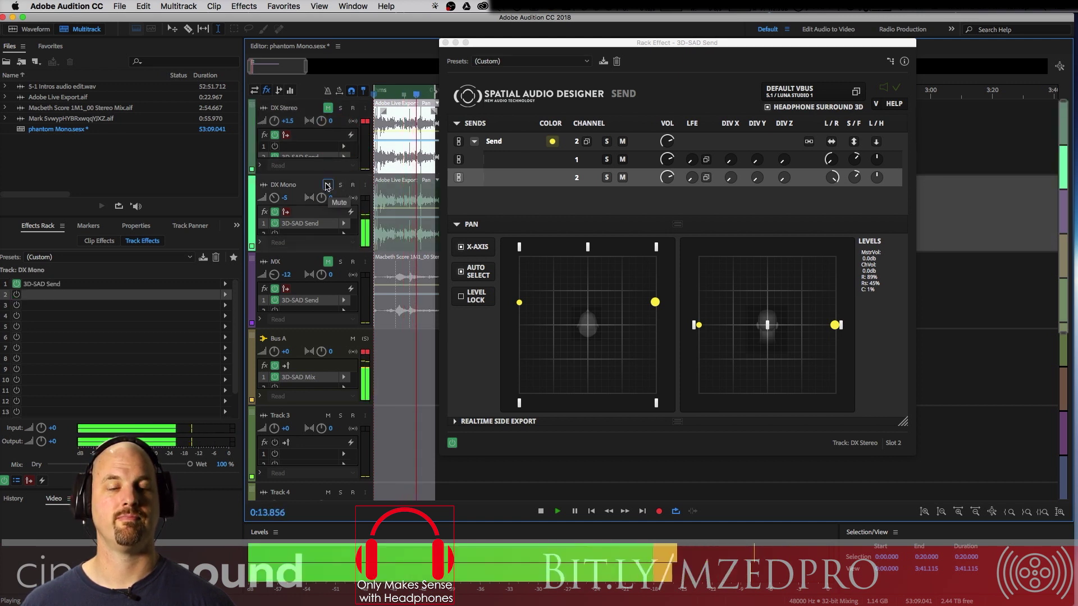
click(327, 108)
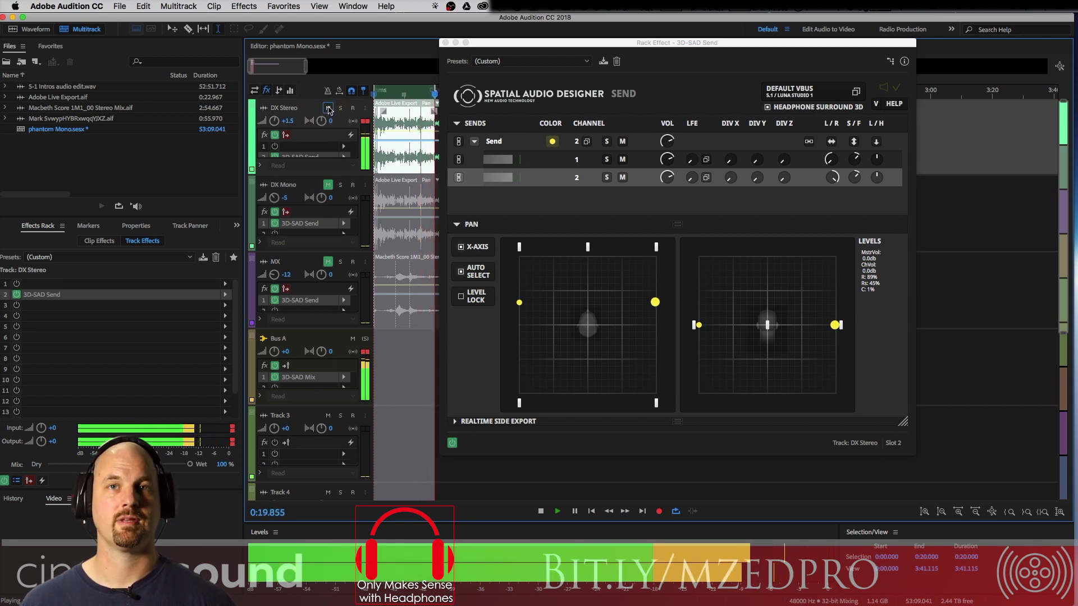
key(space)
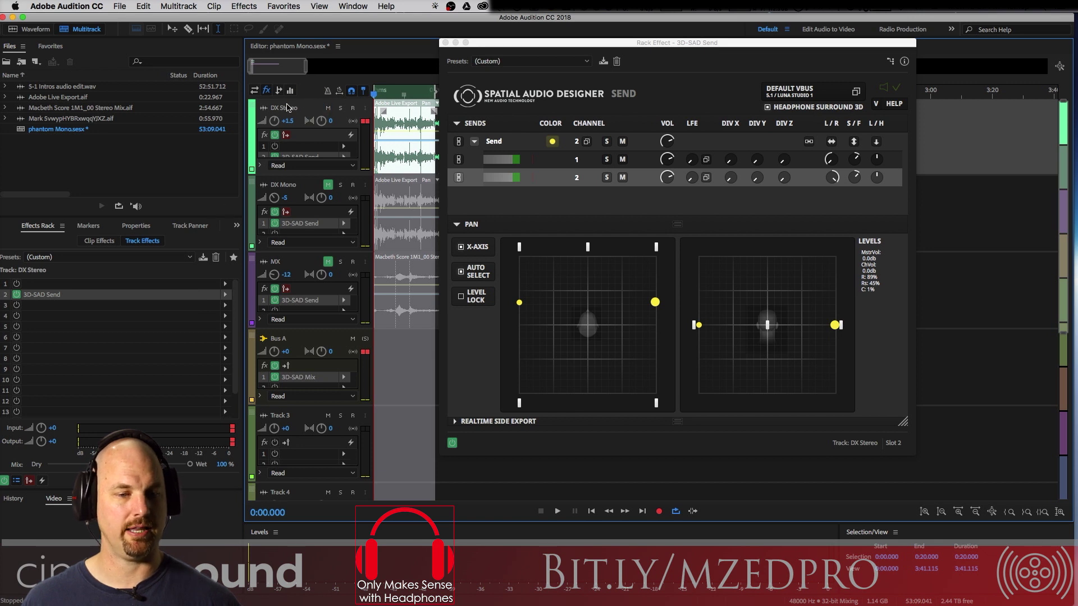
Step: Add a Pitch Shifter ahead of DX Stereo's 3D-SAD Send and transpose it to -7 semi-tones during playback
click(225, 284)
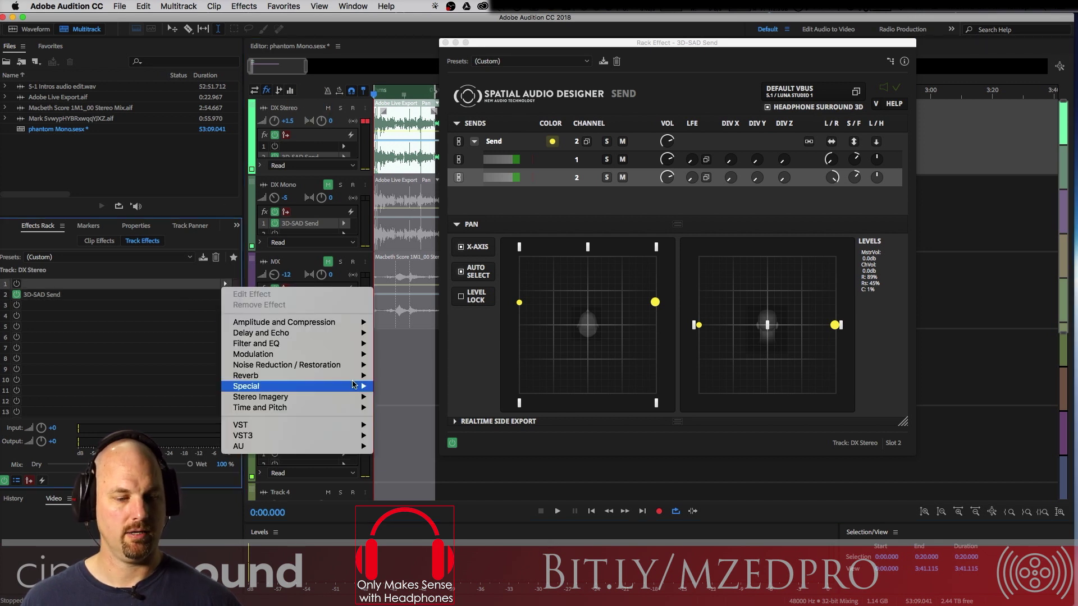
mouse_move(357, 408)
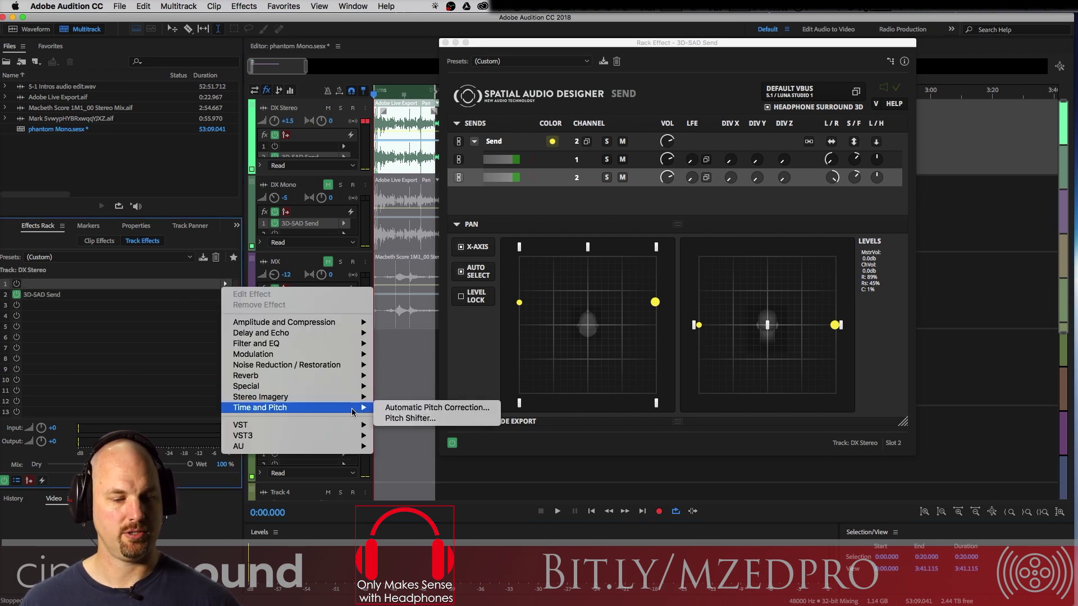
click(412, 419)
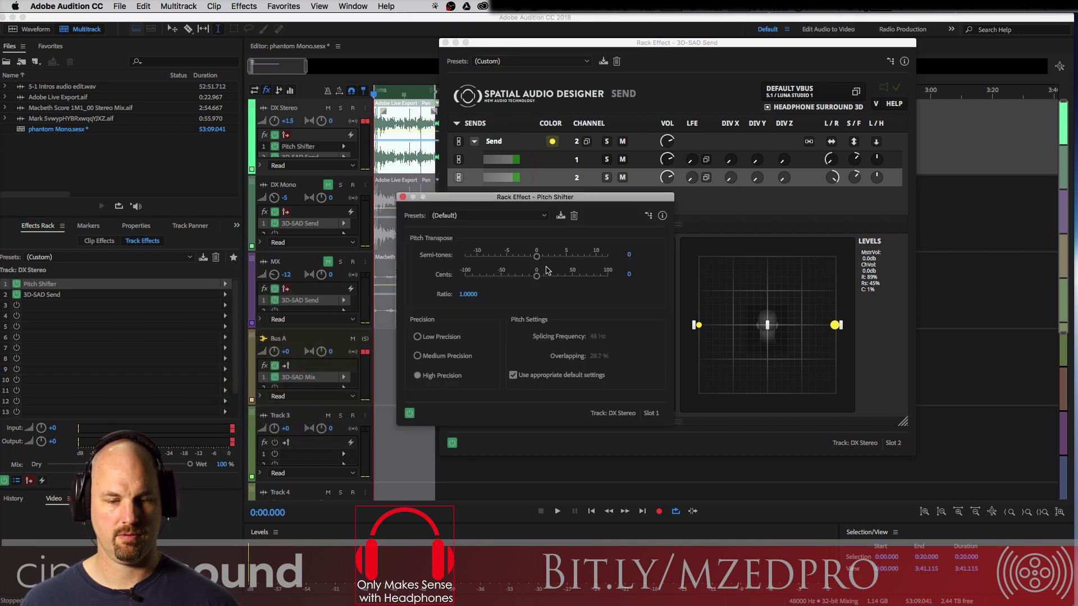
key(space)
drag(537, 255, 491, 261)
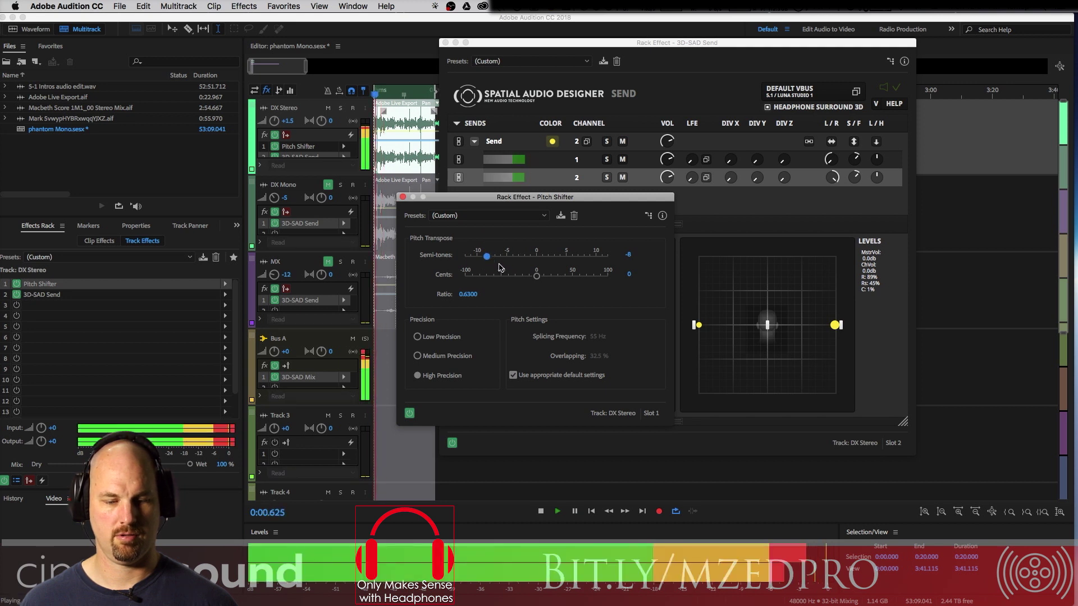
drag(492, 259, 495, 259)
drag(534, 197, 306, 50)
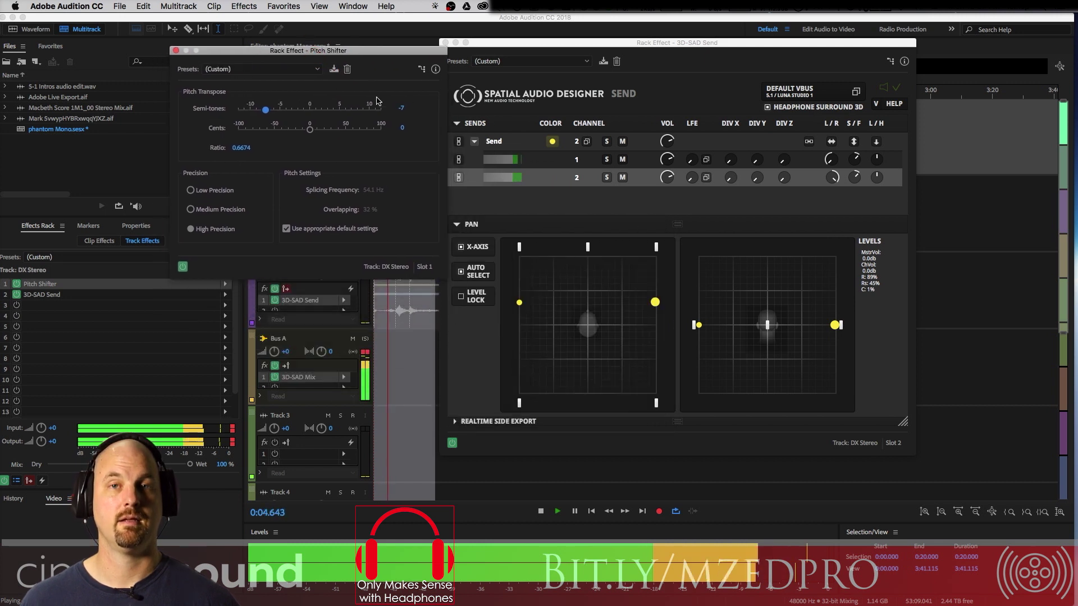
key(space)
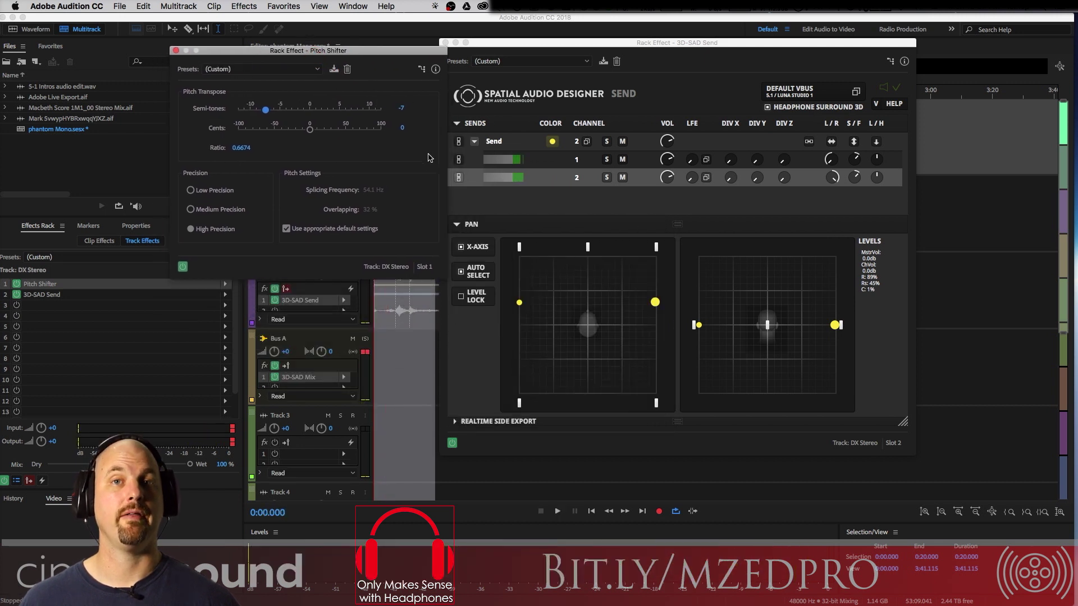
Step: Raise the LFE level on both channels of DX Stereo's 3D-SAD Send and play the track to hear the change
click(690, 163)
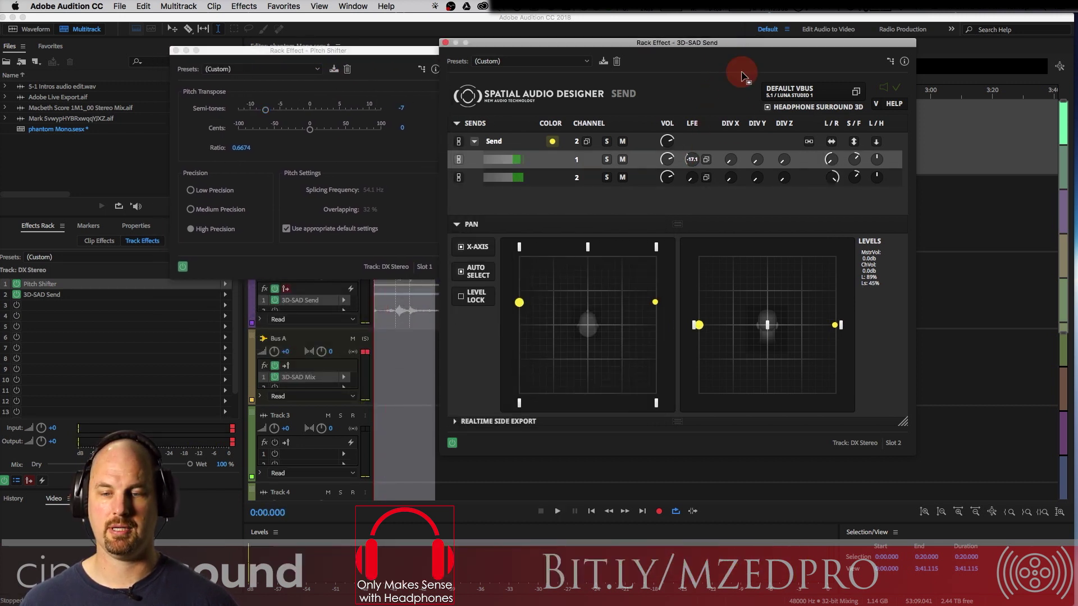
scroll(692, 163, up, 3)
click(692, 177)
key(space)
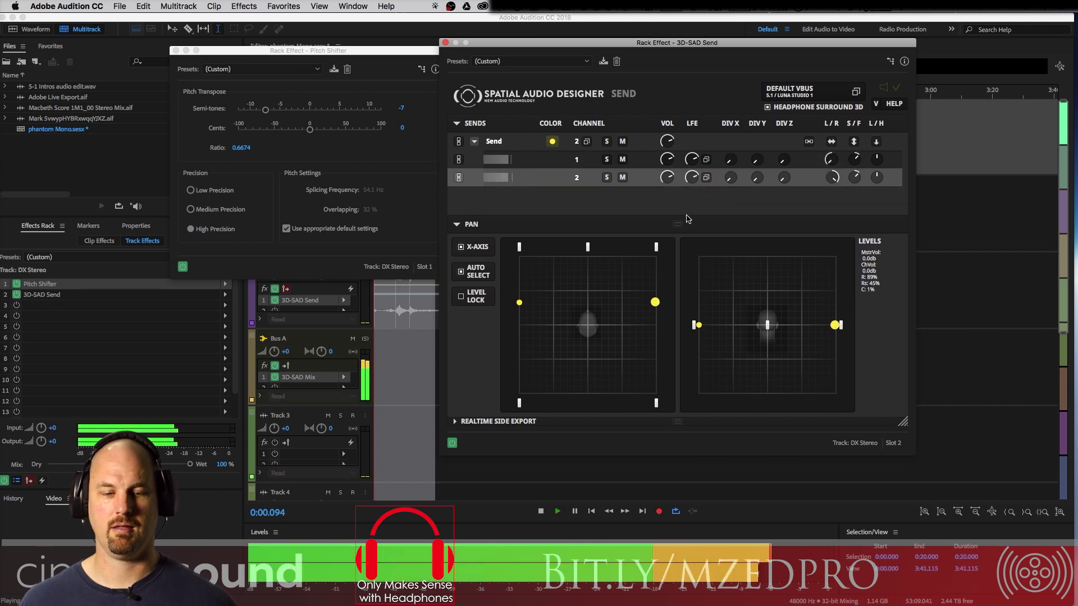
drag(392, 50, 928, 52)
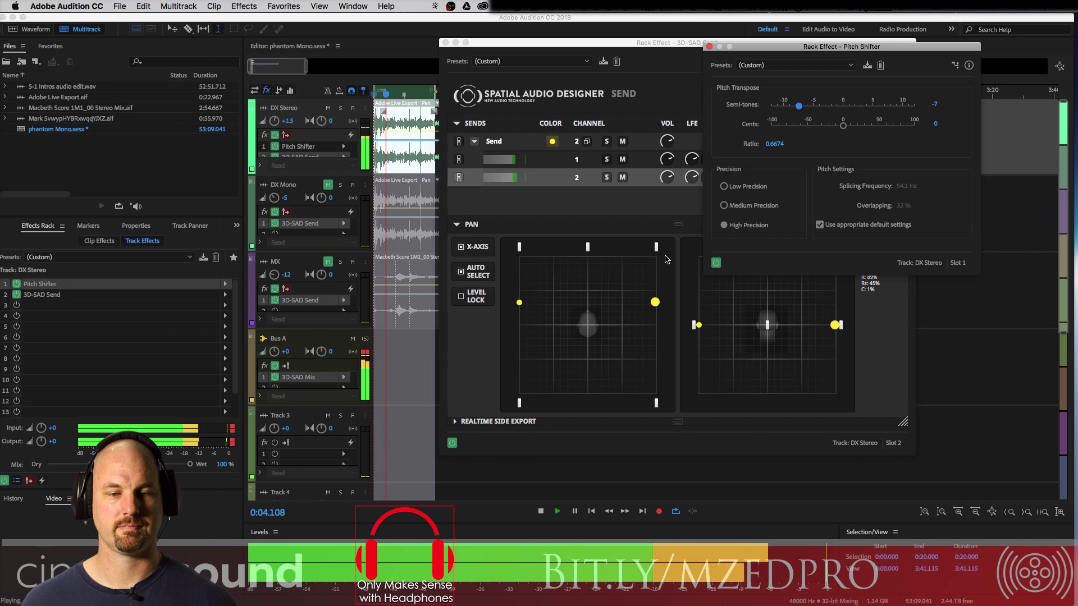
key(space)
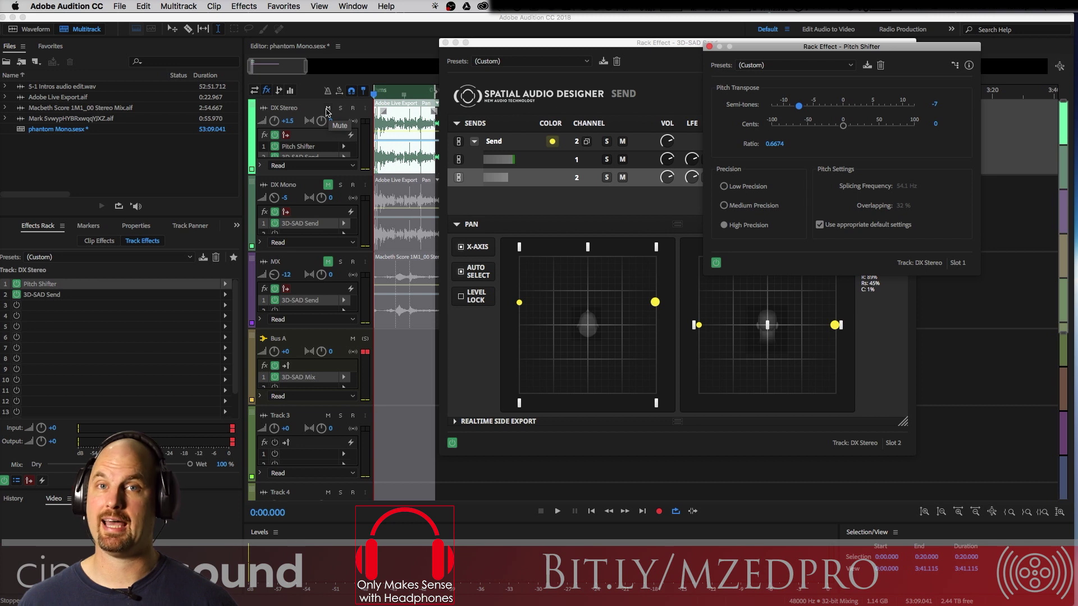
Step: Switch the mutes to DX Mono and back to DX Stereo during playback to compare mono with the pitched-down stereo, and stop playback
click(326, 109)
click(329, 186)
key(space)
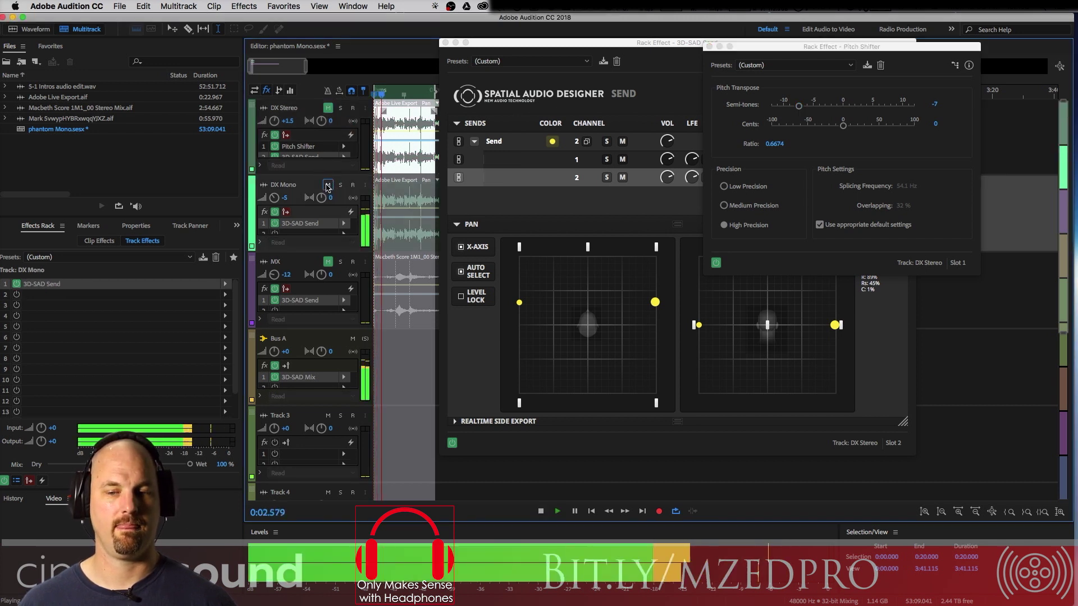
click(329, 108)
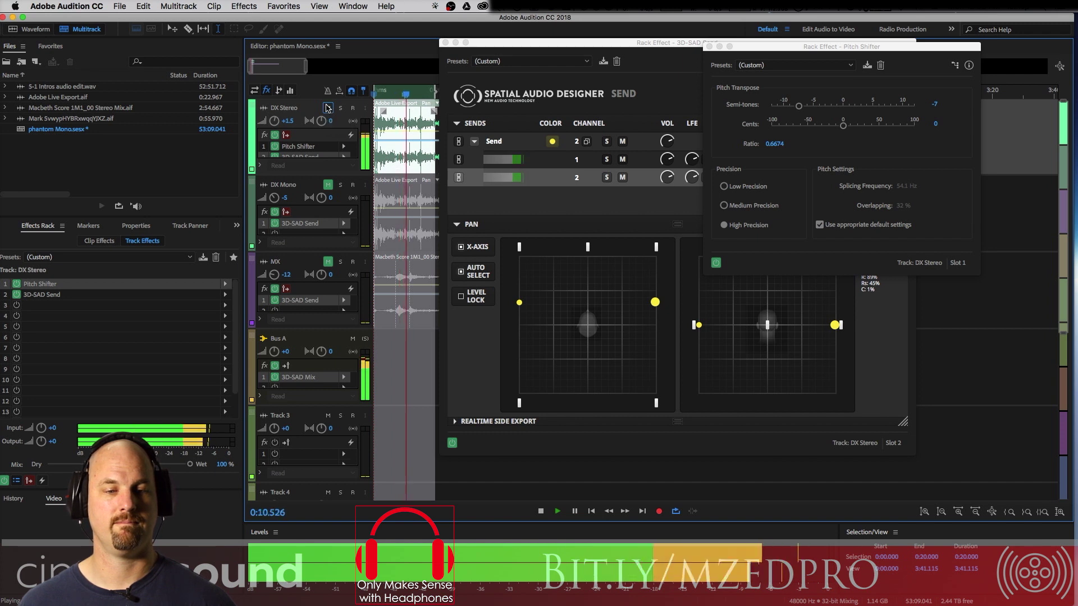
key(space)
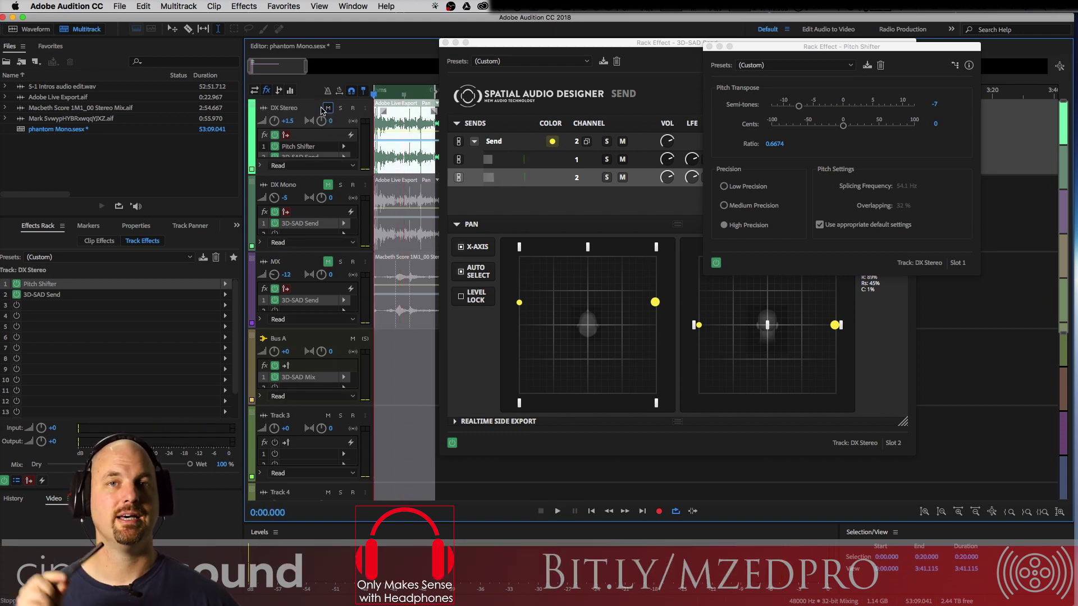